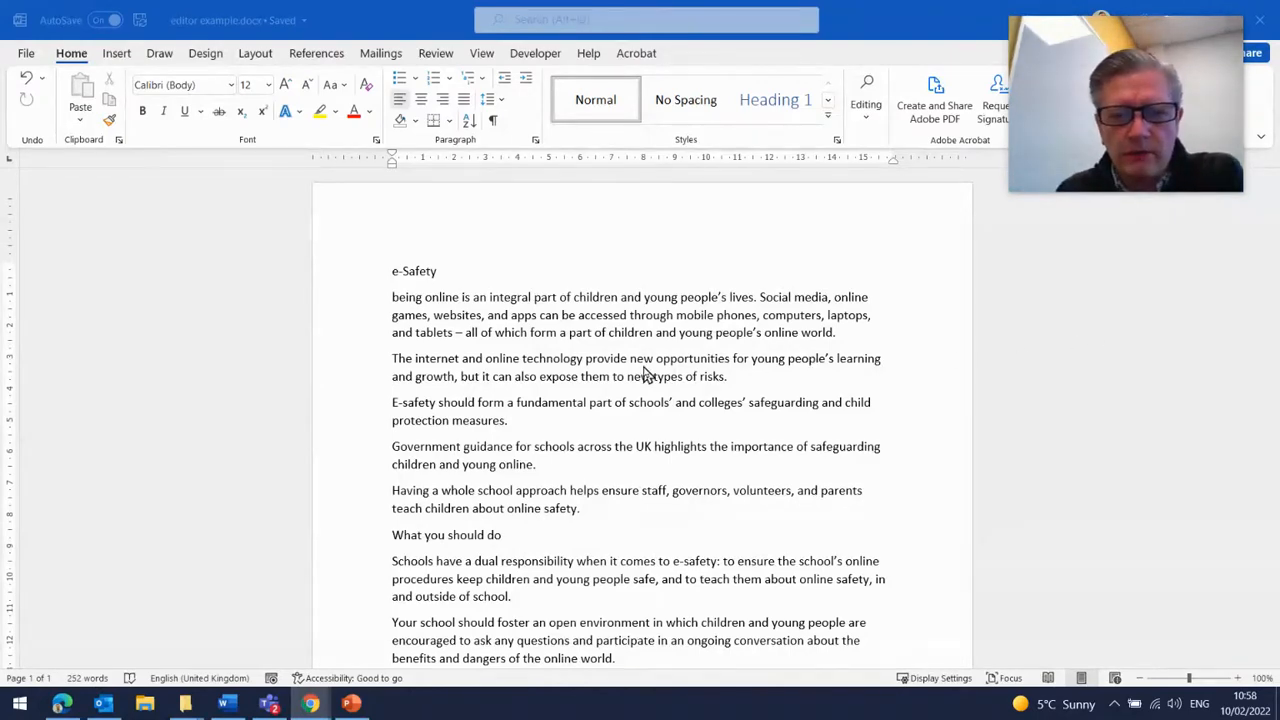
# - Scroll through the e-Safety document to review its paragraphs and bullet list
pyautogui.scroll(-4, 643, 376)
pyautogui.scroll(4, 643, 376)
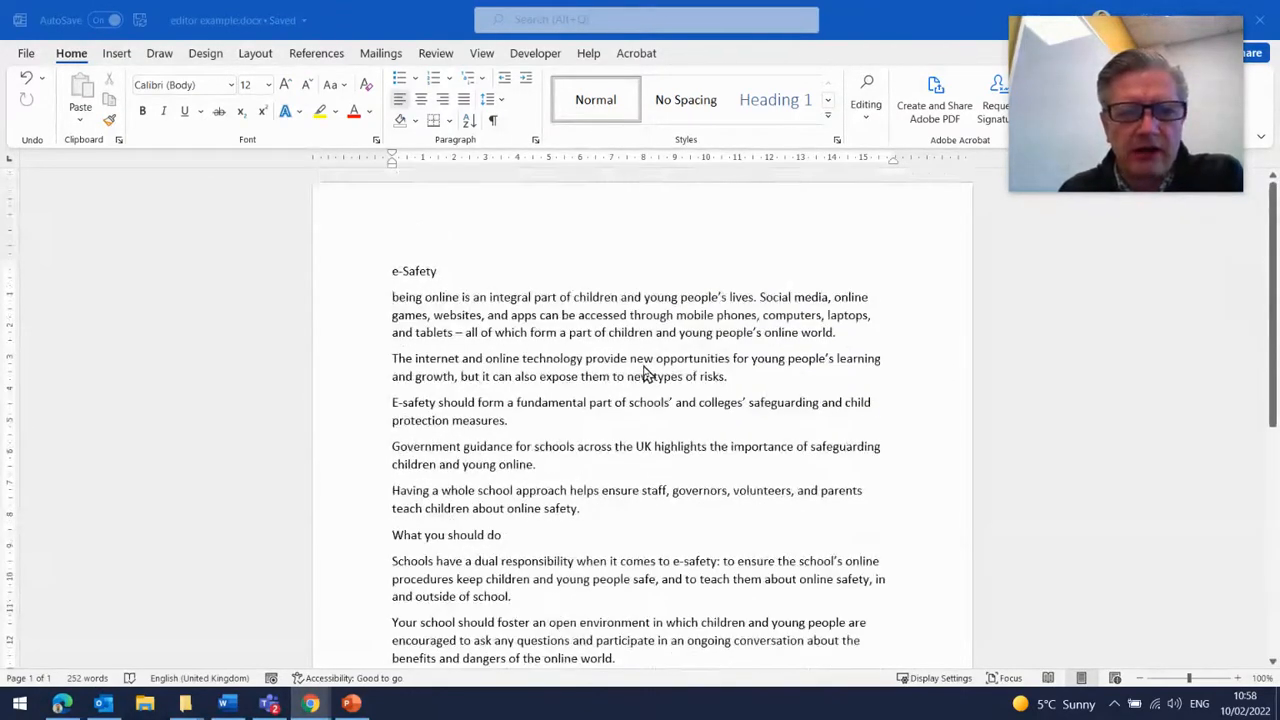
pyautogui.scroll(-3, 629, 371)
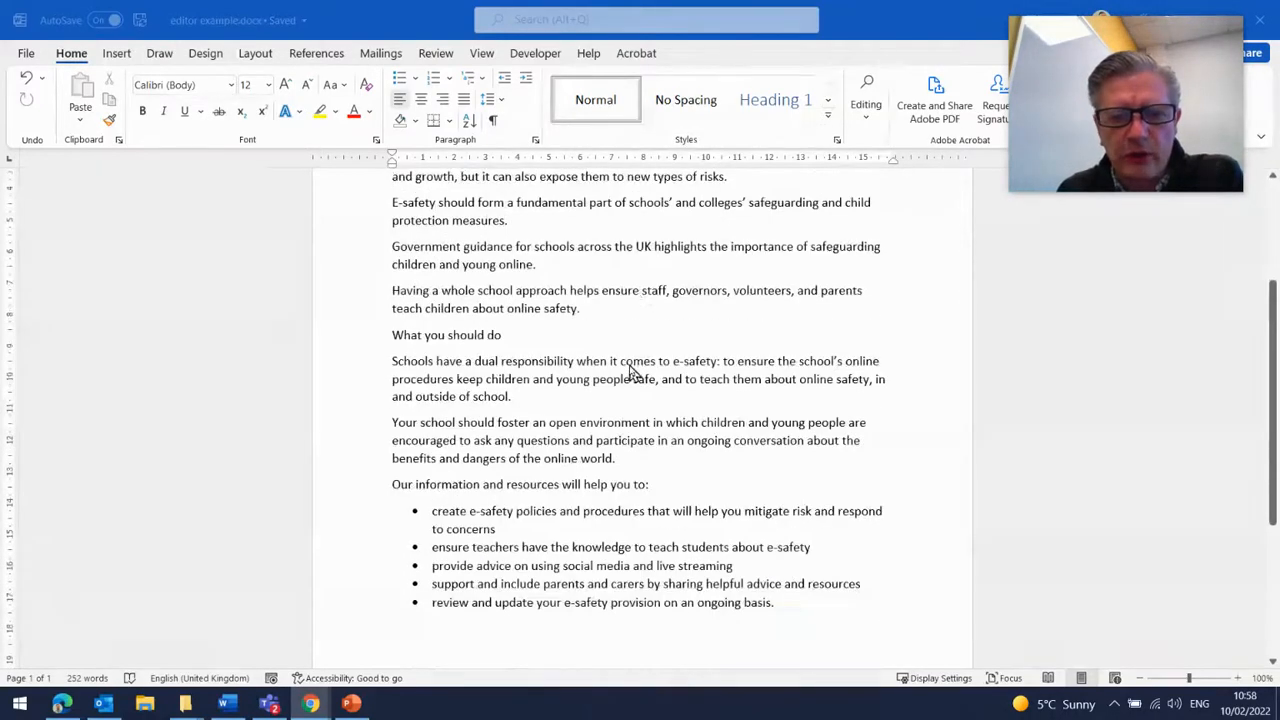
pyautogui.scroll(3, 632, 373)
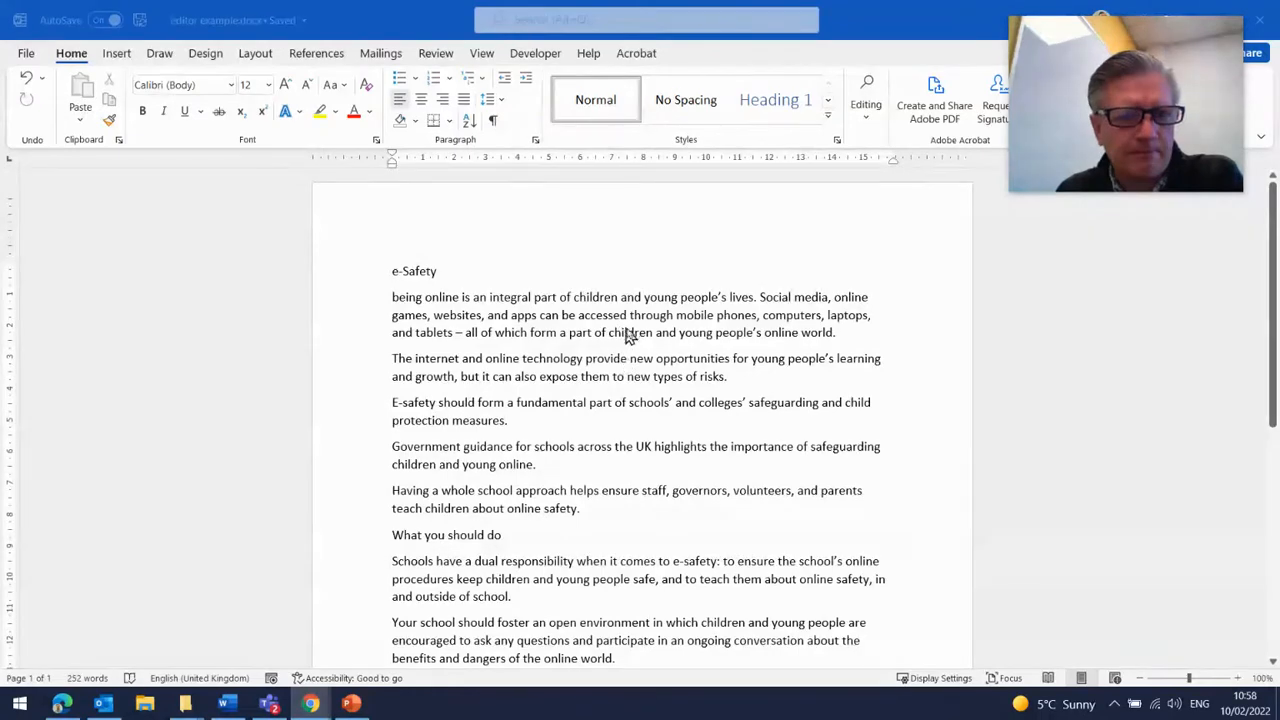
pyautogui.scroll(-3, 672, 300)
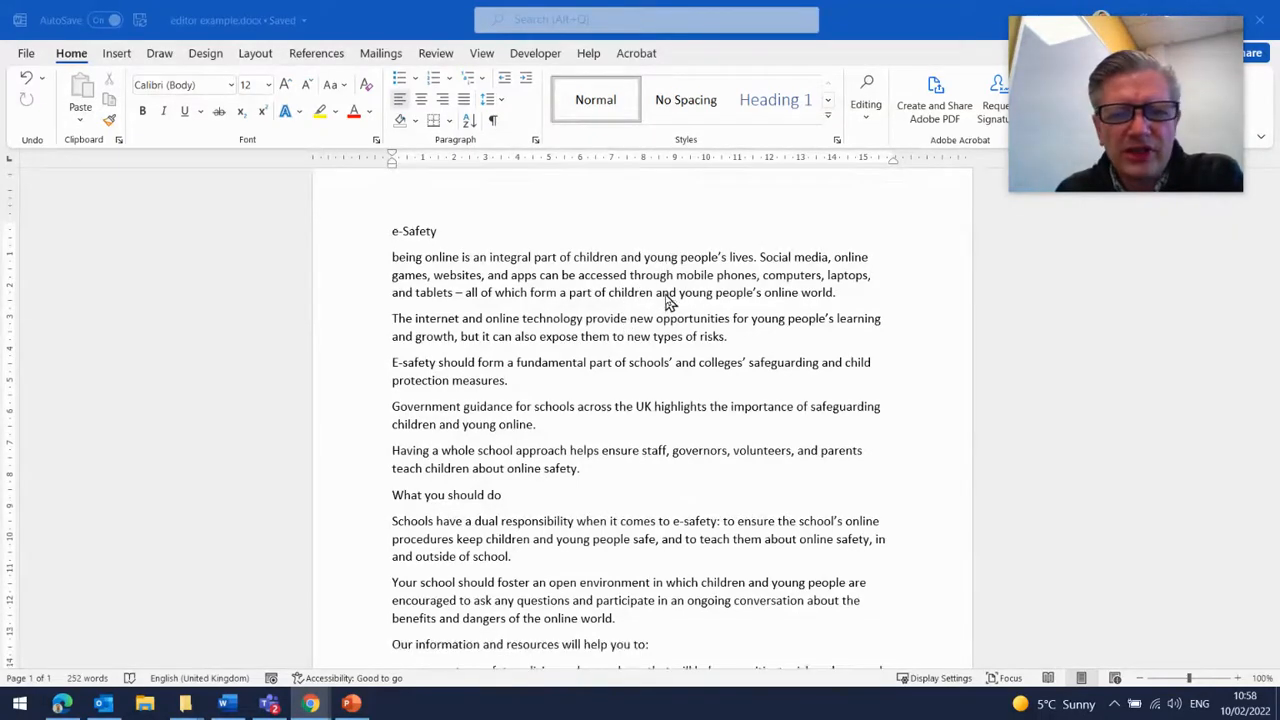
pyautogui.scroll(-2, 670, 303)
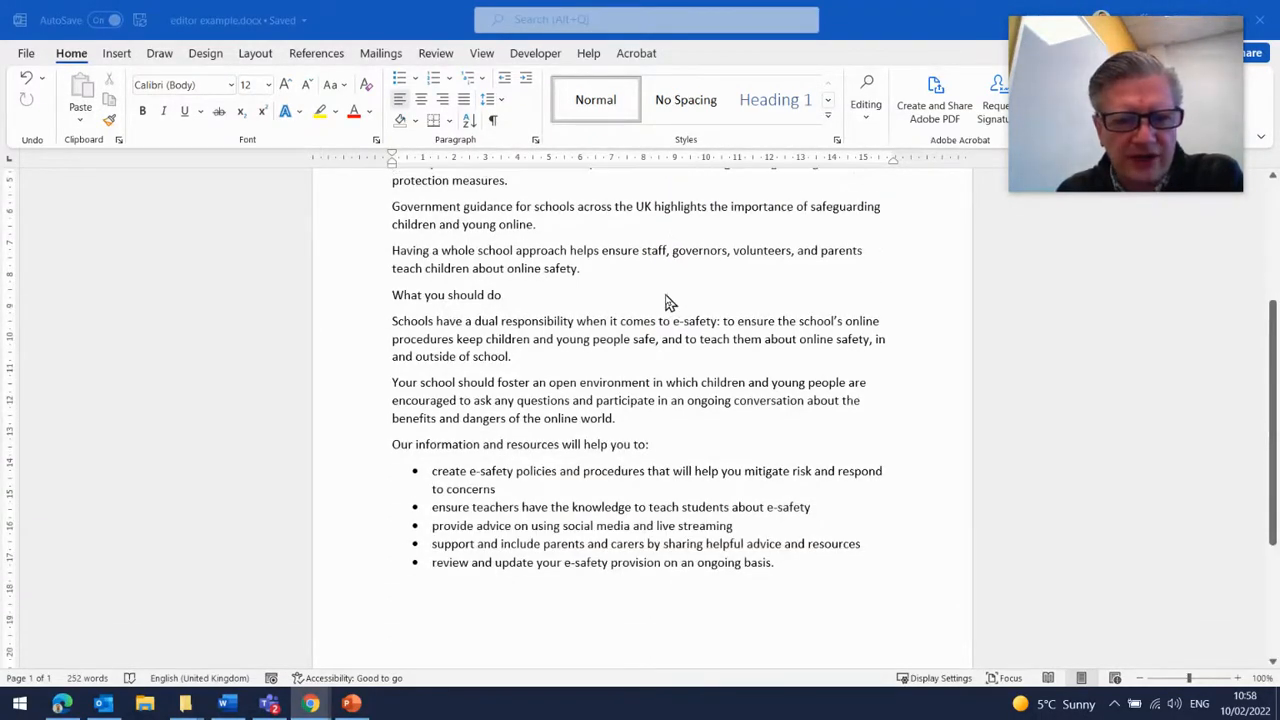
pyautogui.scroll(3, 670, 303)
pyautogui.scroll(1, 670, 303)
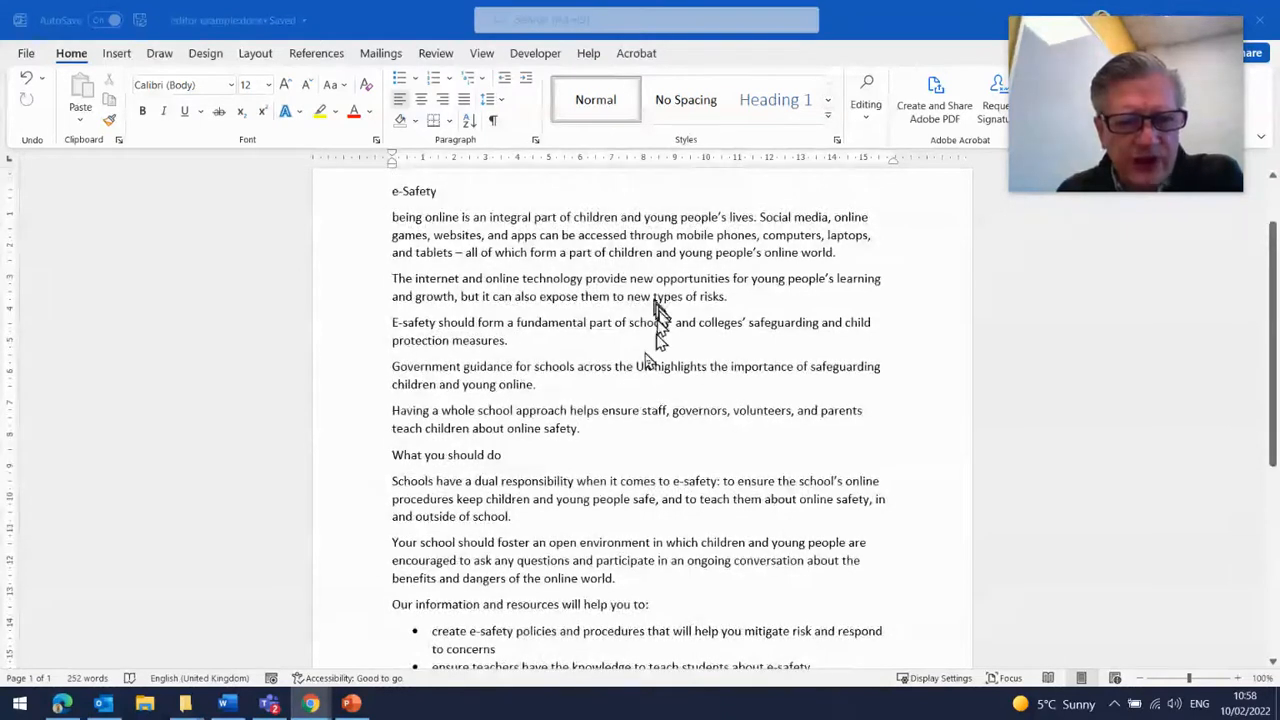
pyautogui.scroll(2, 660, 372)
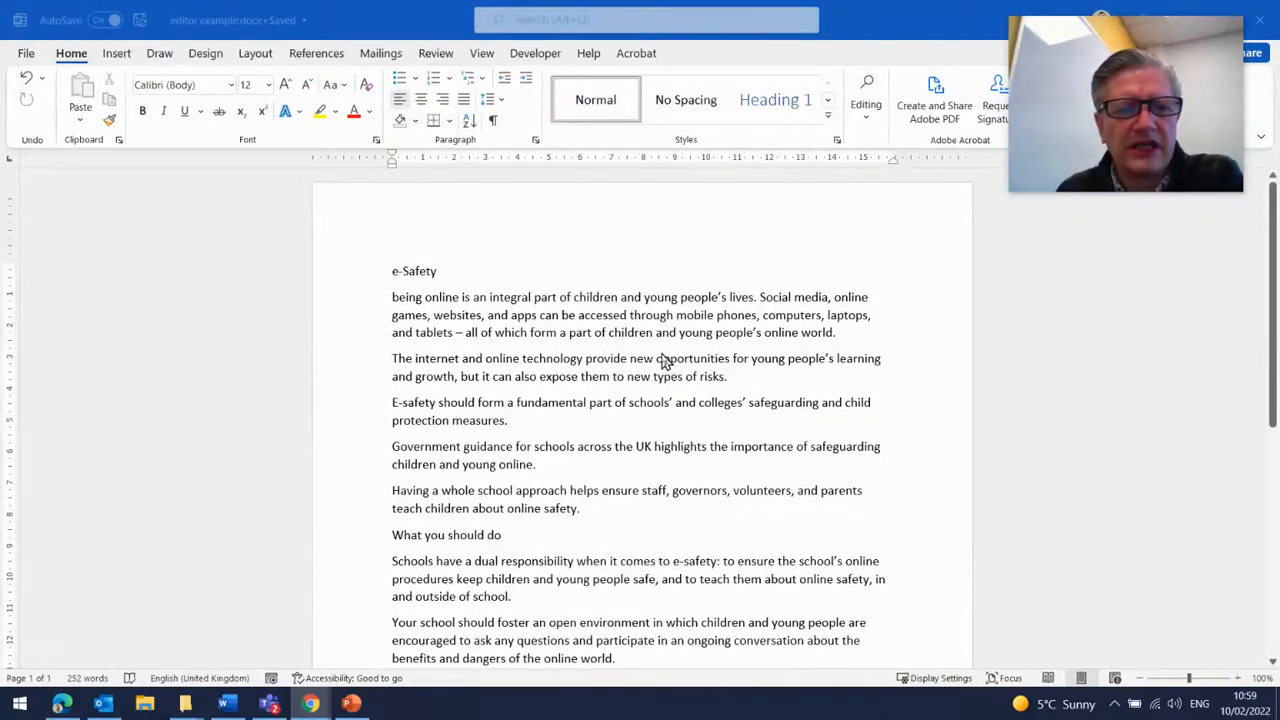
# - Enlarge the e-Safety title to 24 pt and make it bold
pyautogui.click(446, 272)
pyautogui.moveTo(440, 270); pyautogui.dragTo(390, 271)
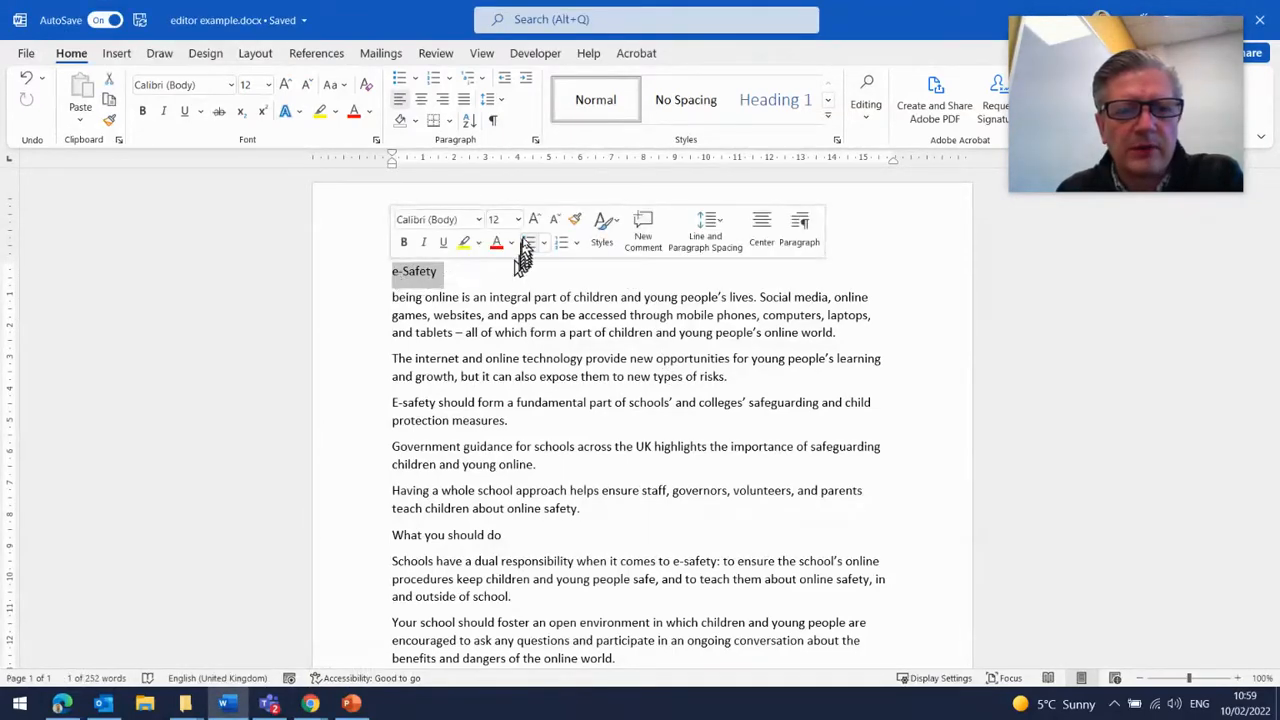
pyautogui.click(534, 220)
pyautogui.click(534, 220)
pyautogui.click(534, 220)
pyautogui.click(534, 220)
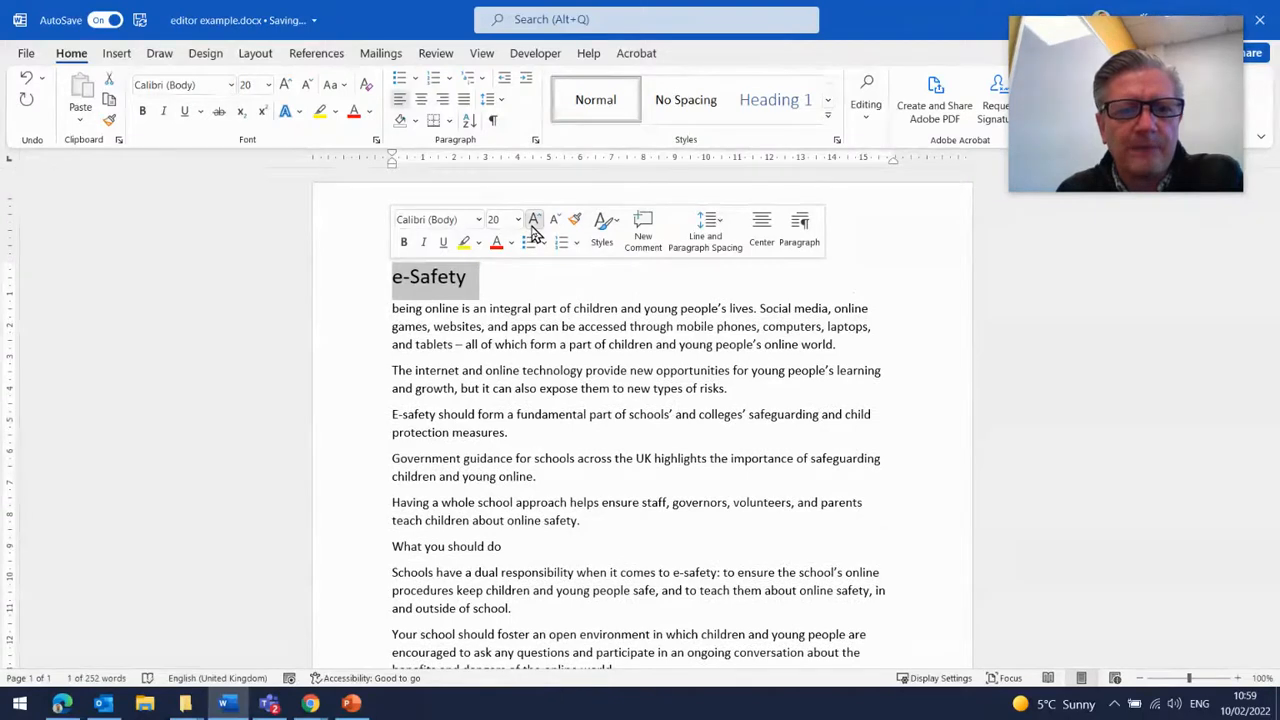
pyautogui.click(533, 221)
pyautogui.click(533, 221)
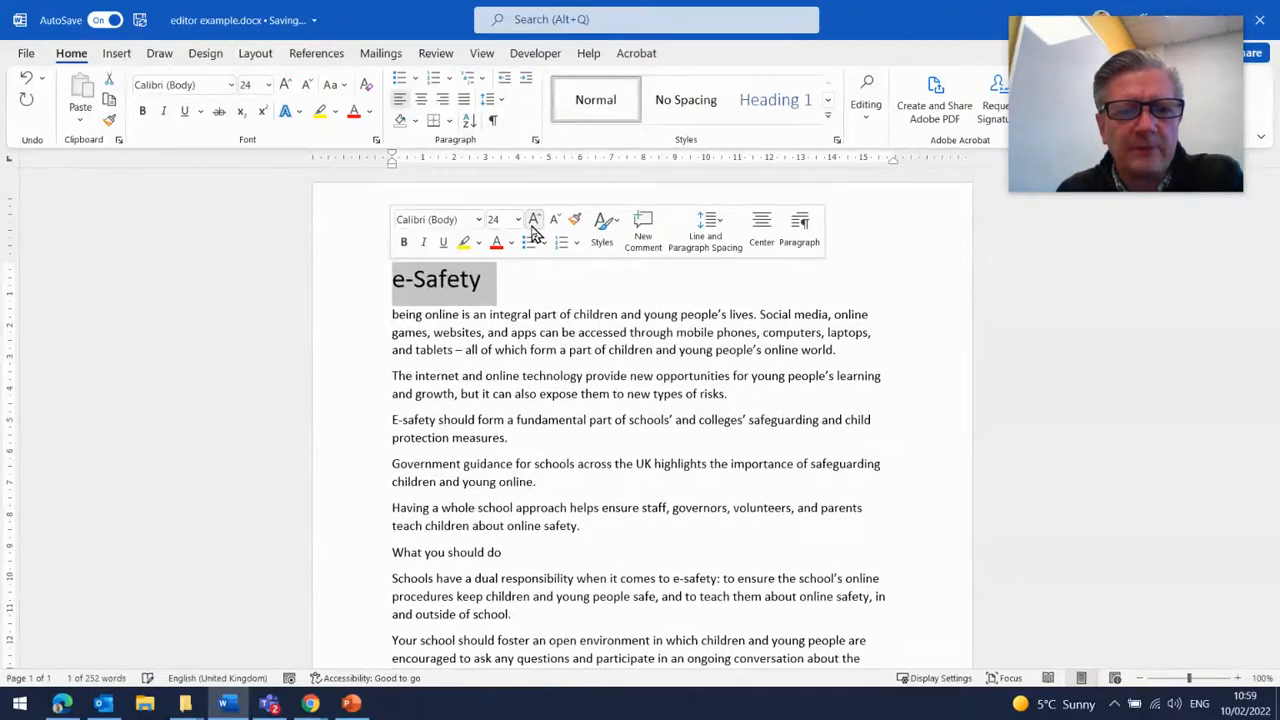
pyautogui.click(403, 243)
pyautogui.click(573, 301)
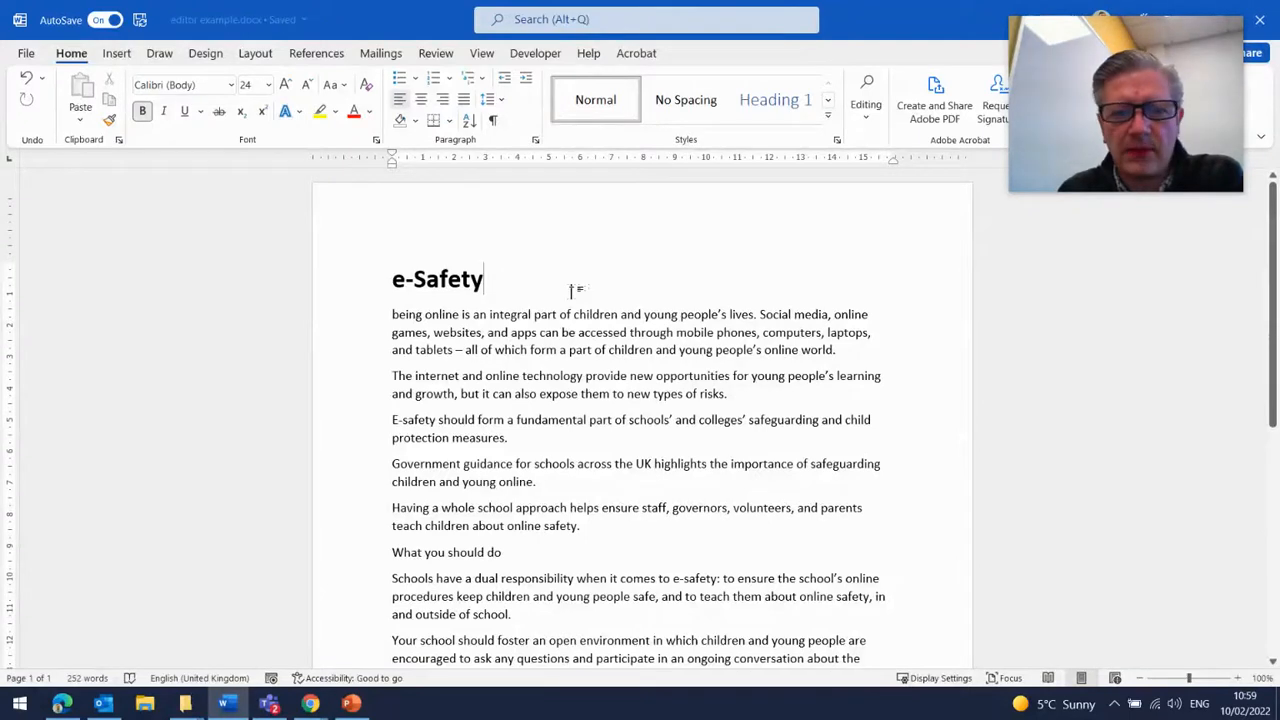
# - Capitalise the first word of the opening paragraph so it reads Being
pyautogui.scroll(-1, 573, 290)
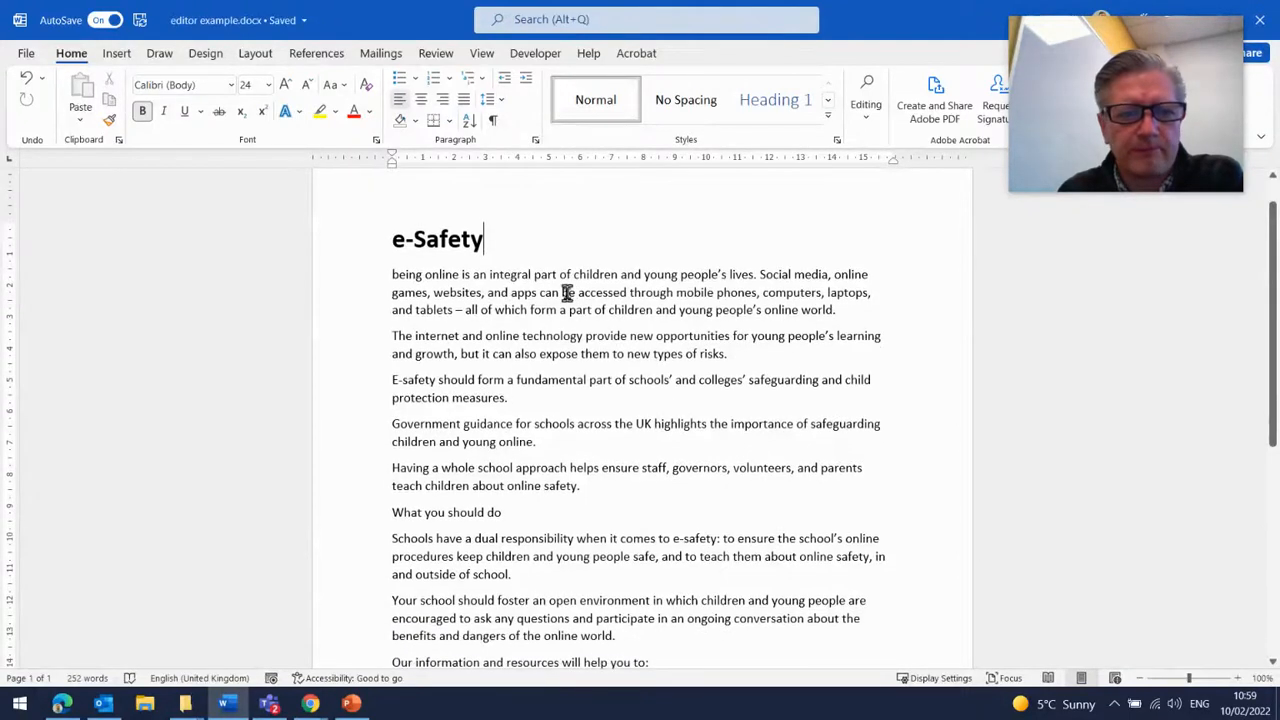
pyautogui.click(394, 274)
pyautogui.press('Delete')
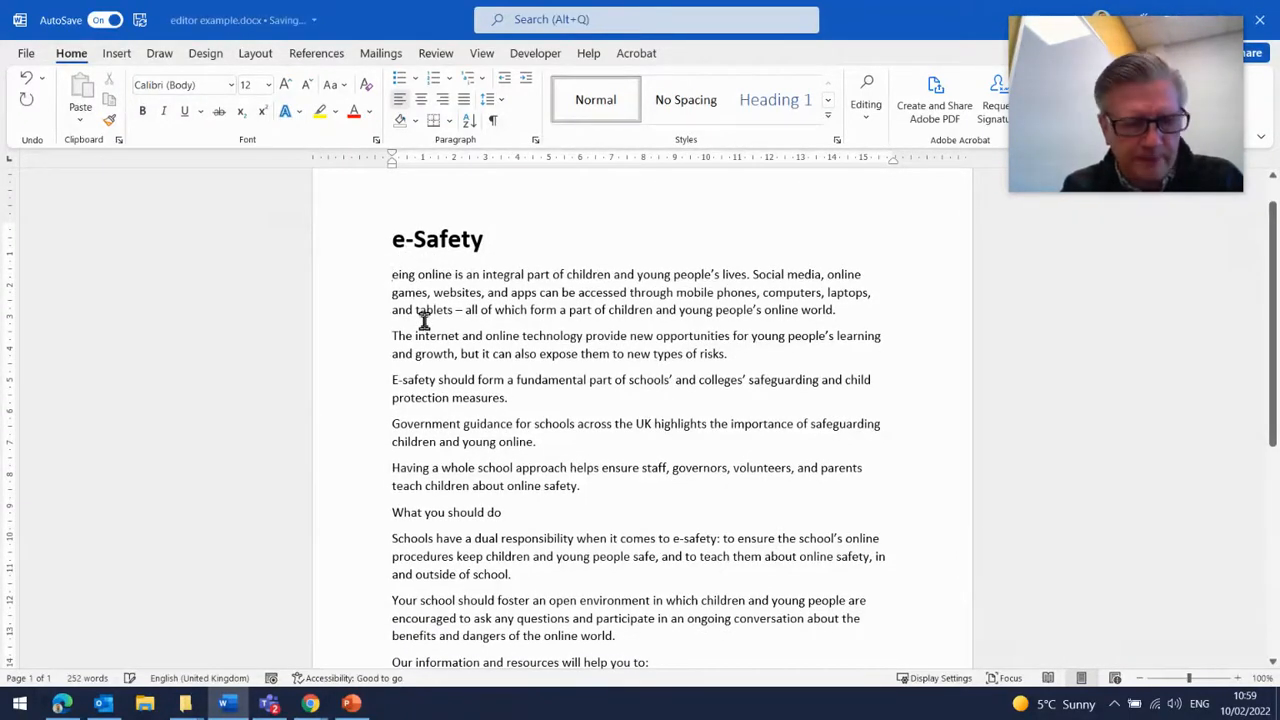
pyautogui.hotkey('ctrl', 'z')
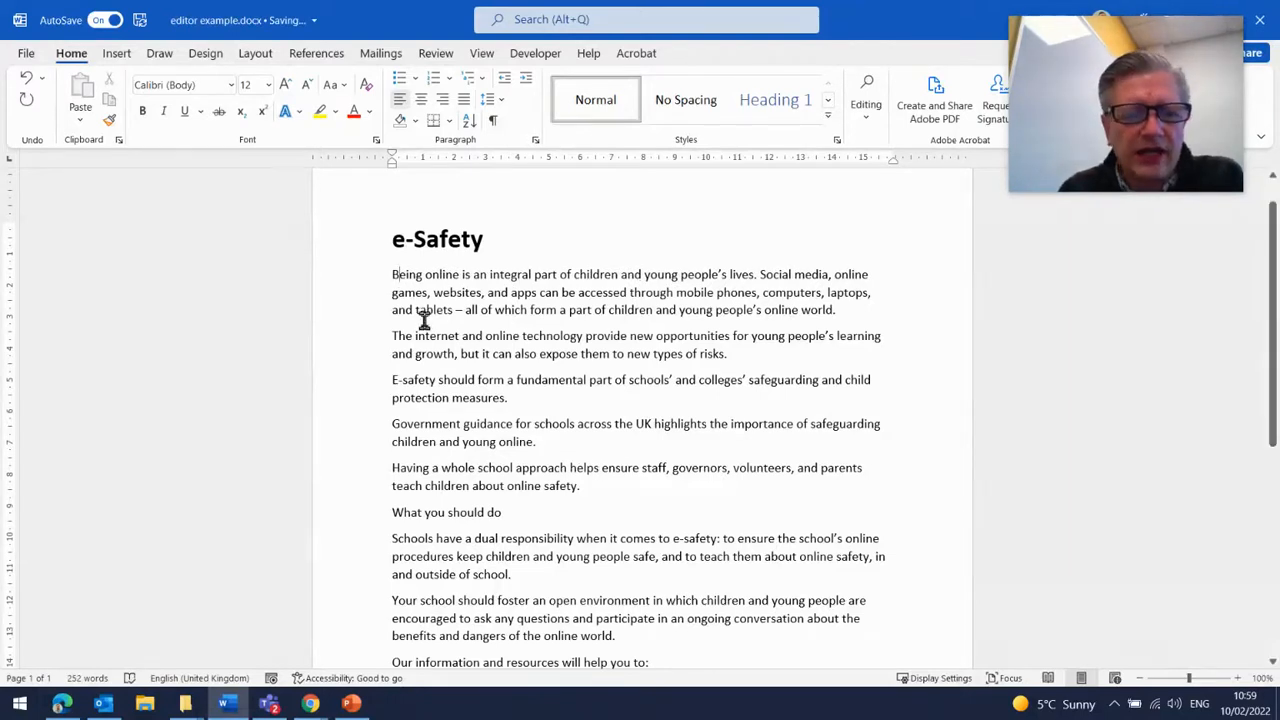
# - Add an Introduction heading on a new line below the title and apply the Heading 2 style
pyautogui.click(541, 252)
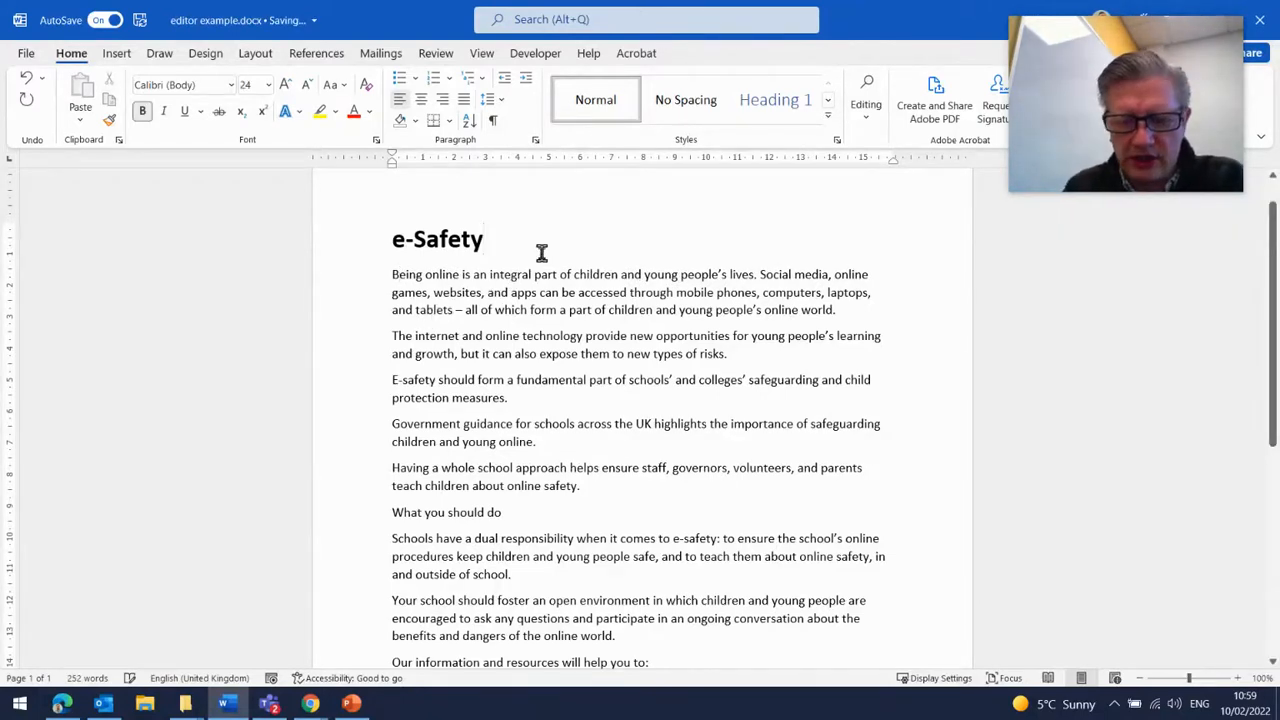
pyautogui.press('Return')
pyautogui.write('Int')
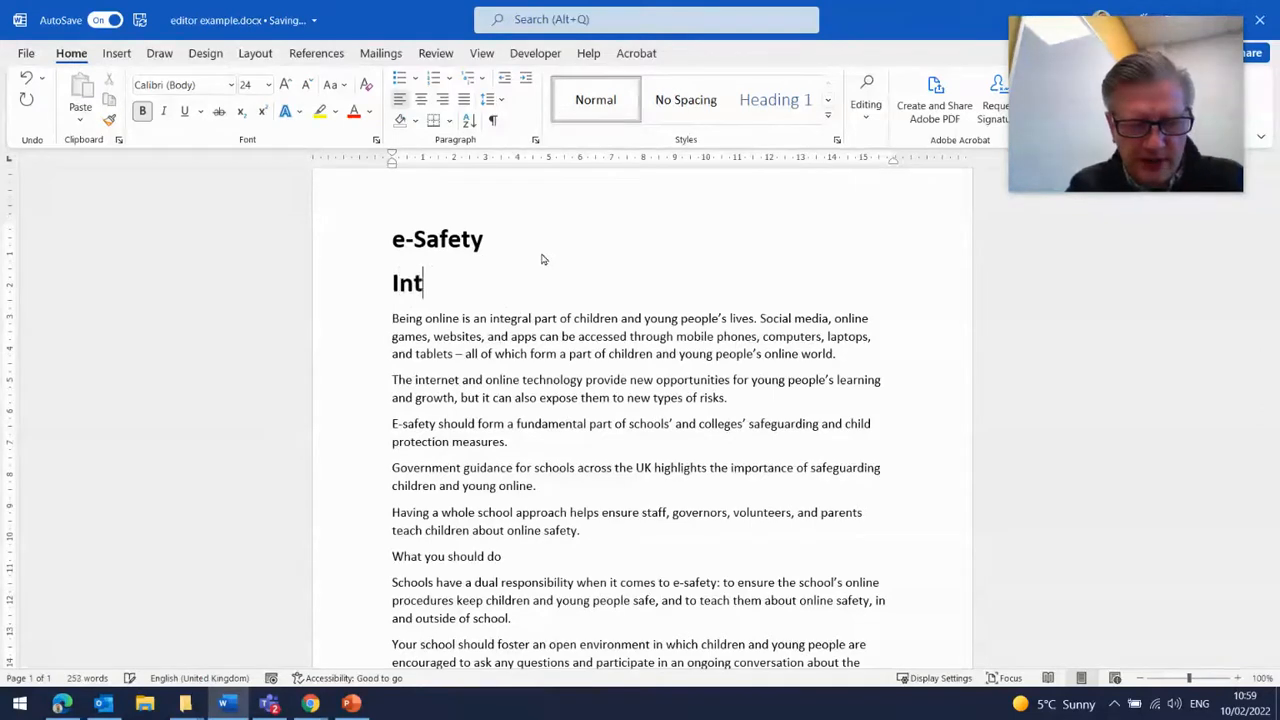
pyautogui.write('roduction')
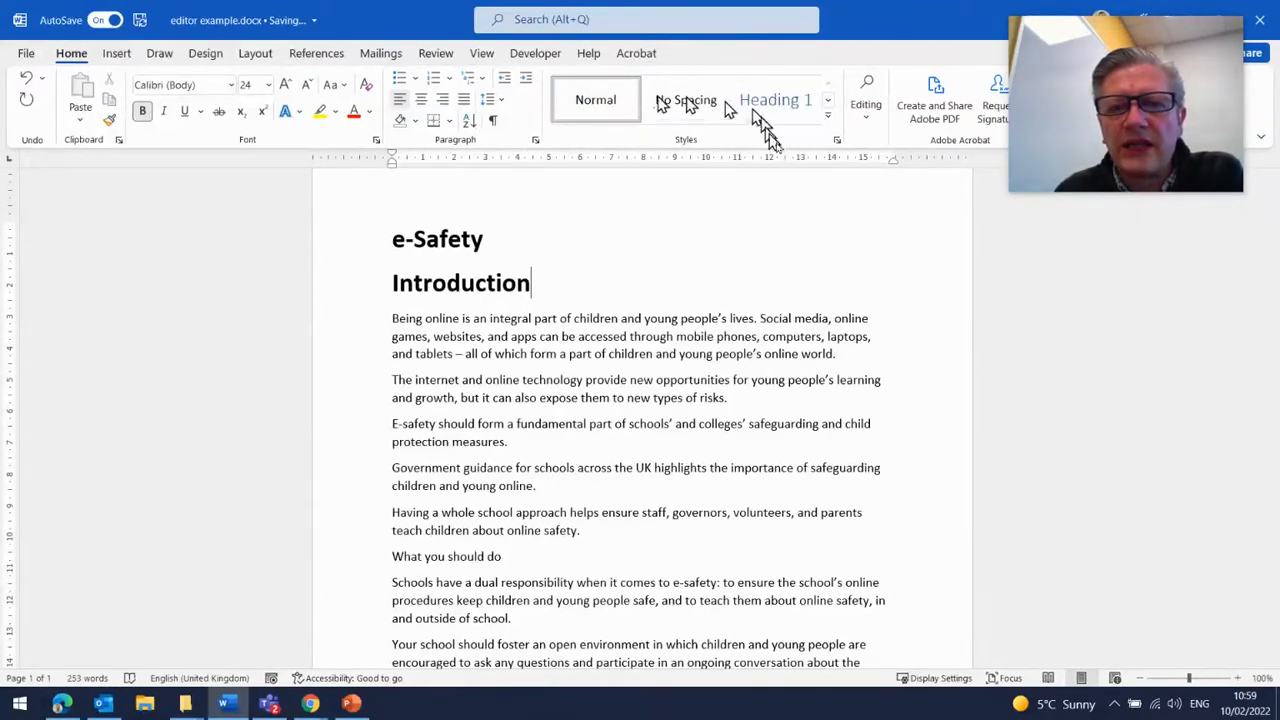
pyautogui.click(830, 122)
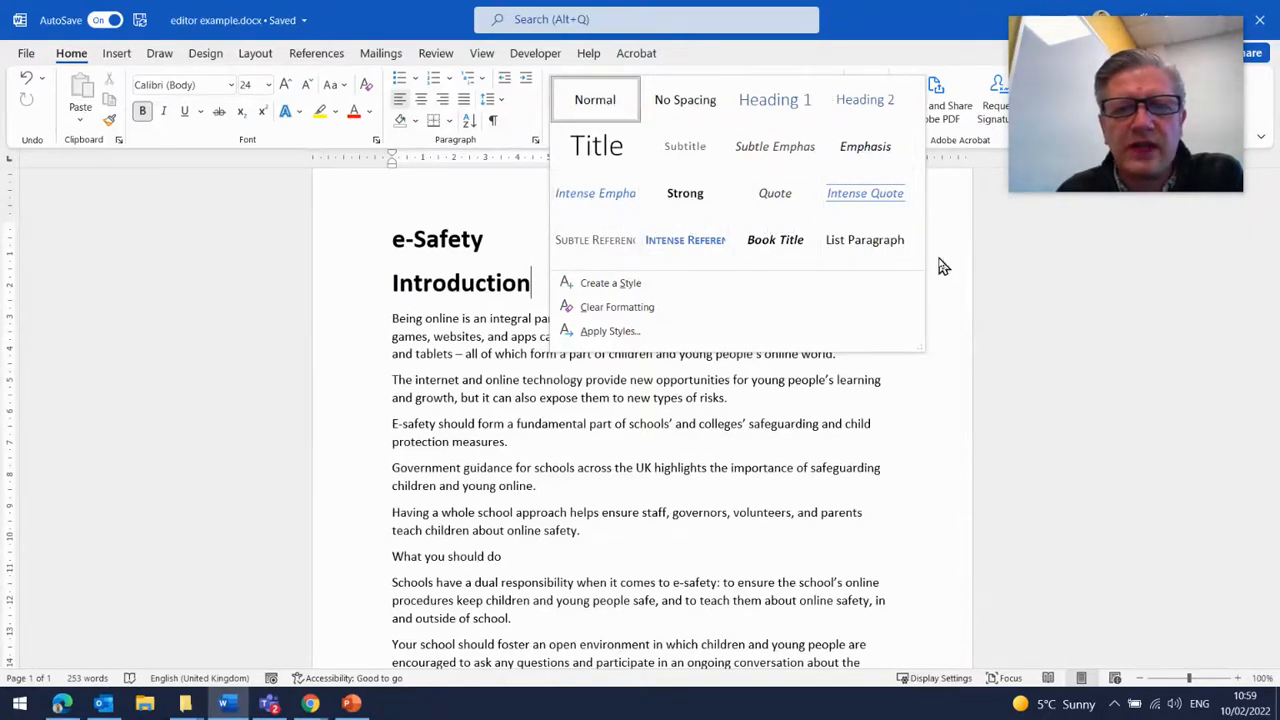
pyautogui.click(866, 103)
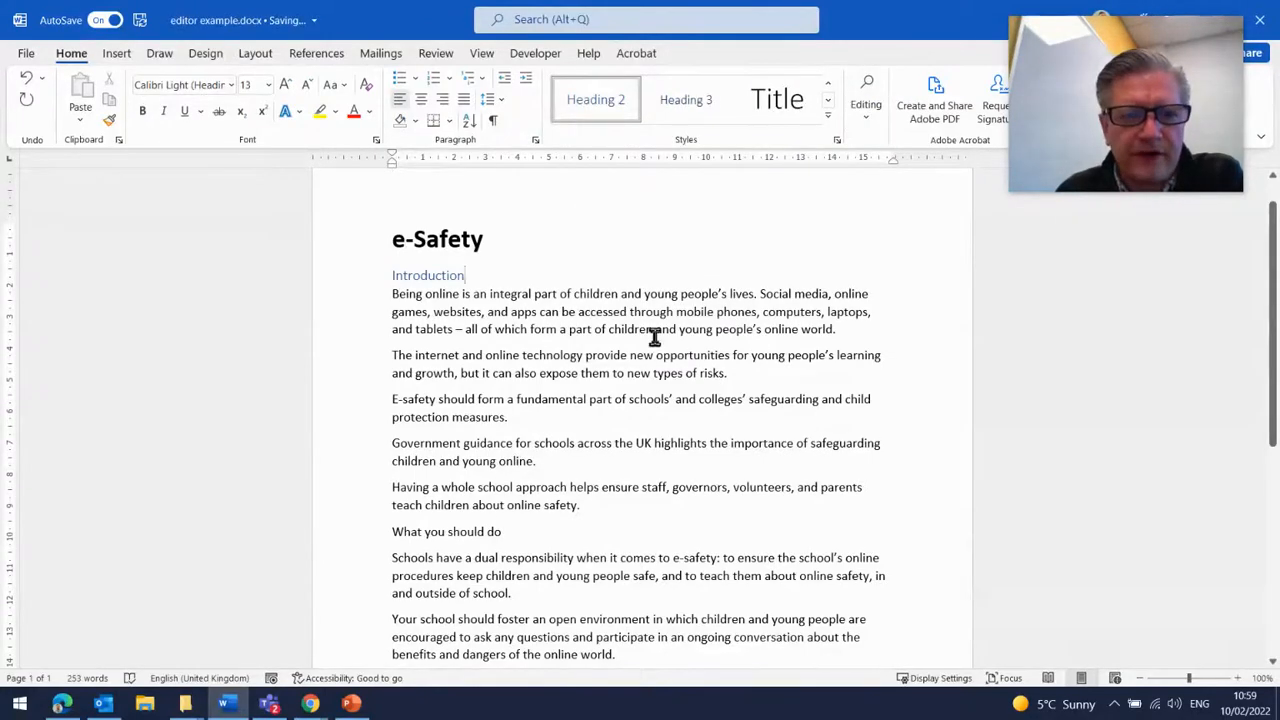
# - Insert a Government Guidance heading after the safeguarding paragraph and apply the Heading 2 style to it
pyautogui.scroll(-2, 654, 338)
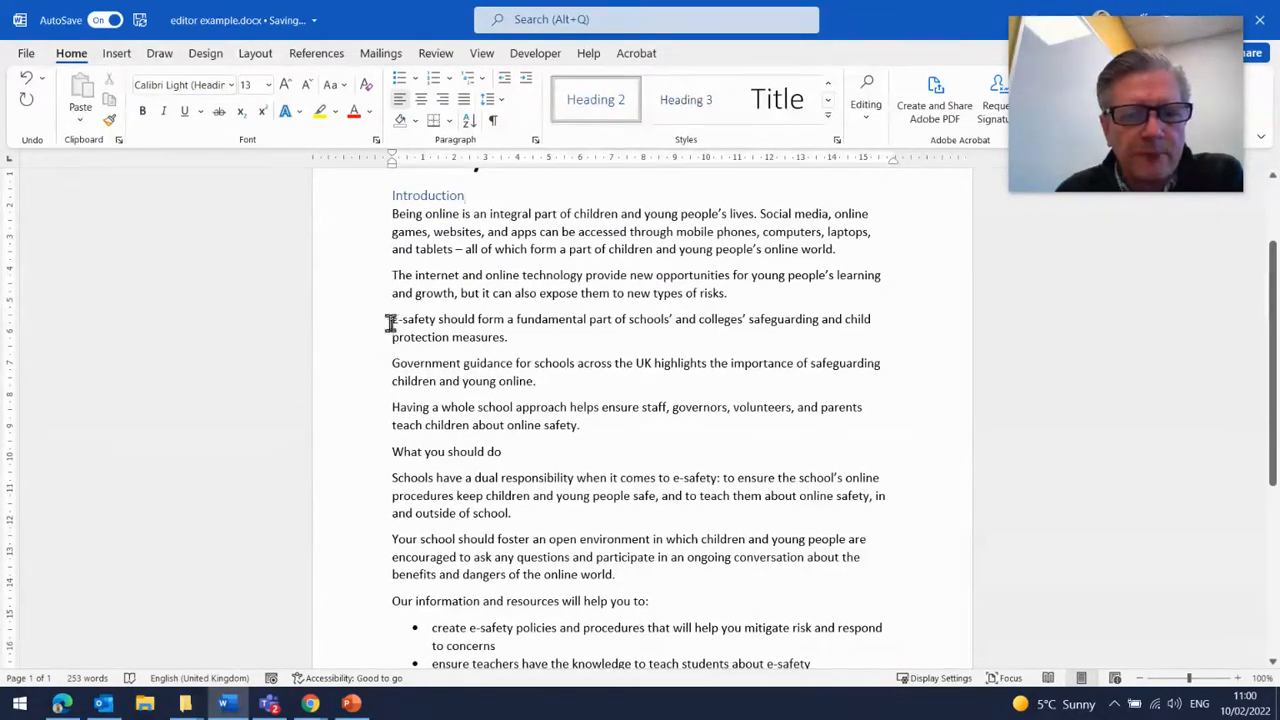
pyautogui.click(543, 337)
pyautogui.press('Return')
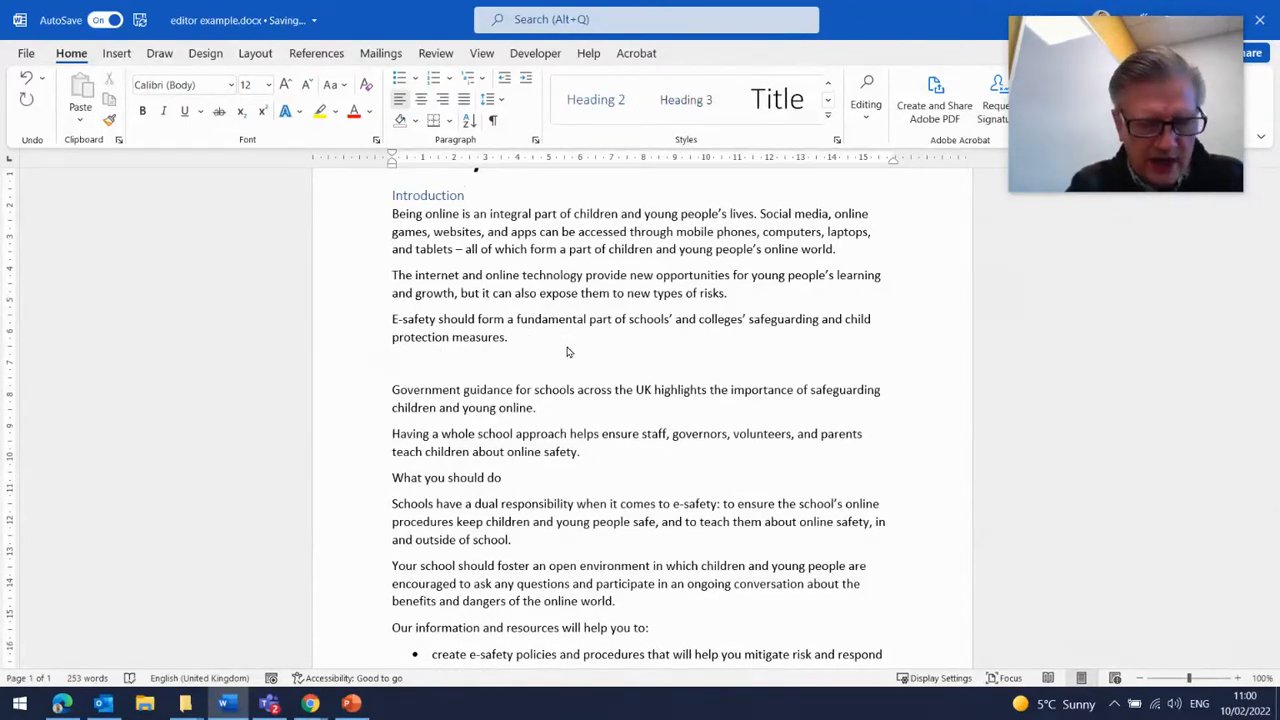
pyautogui.write('Go')
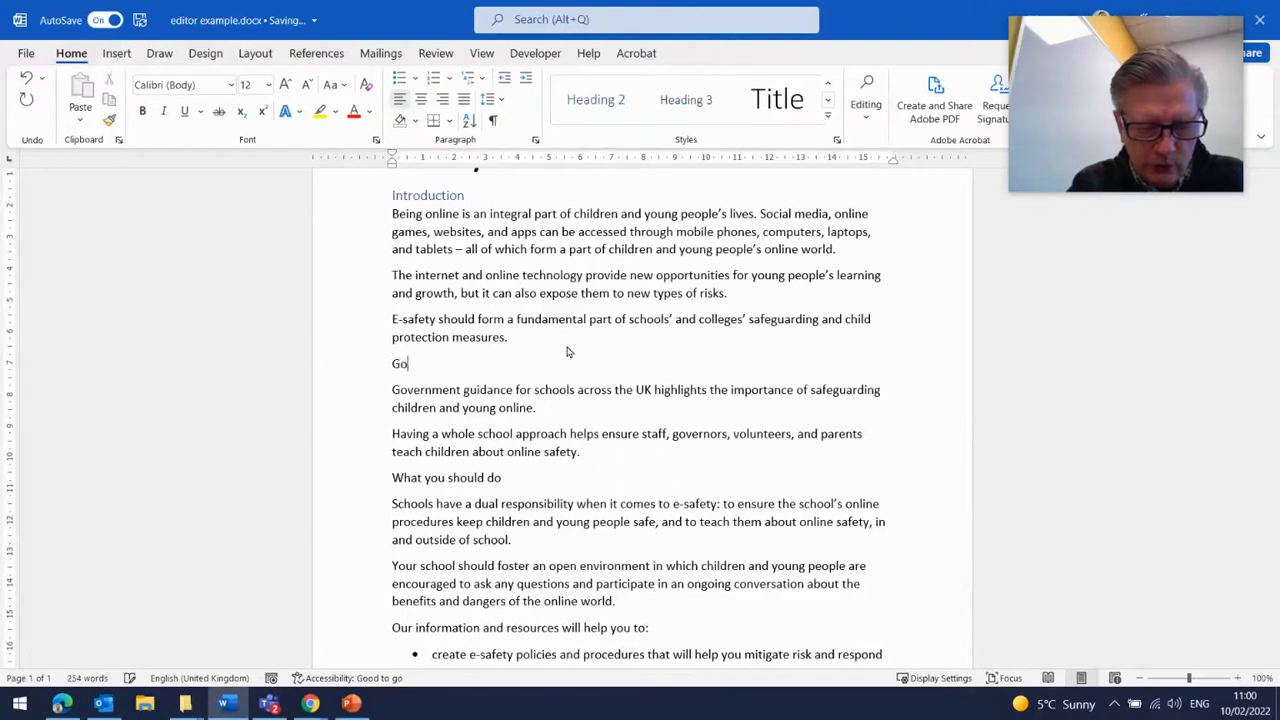
pyautogui.write('vernment')
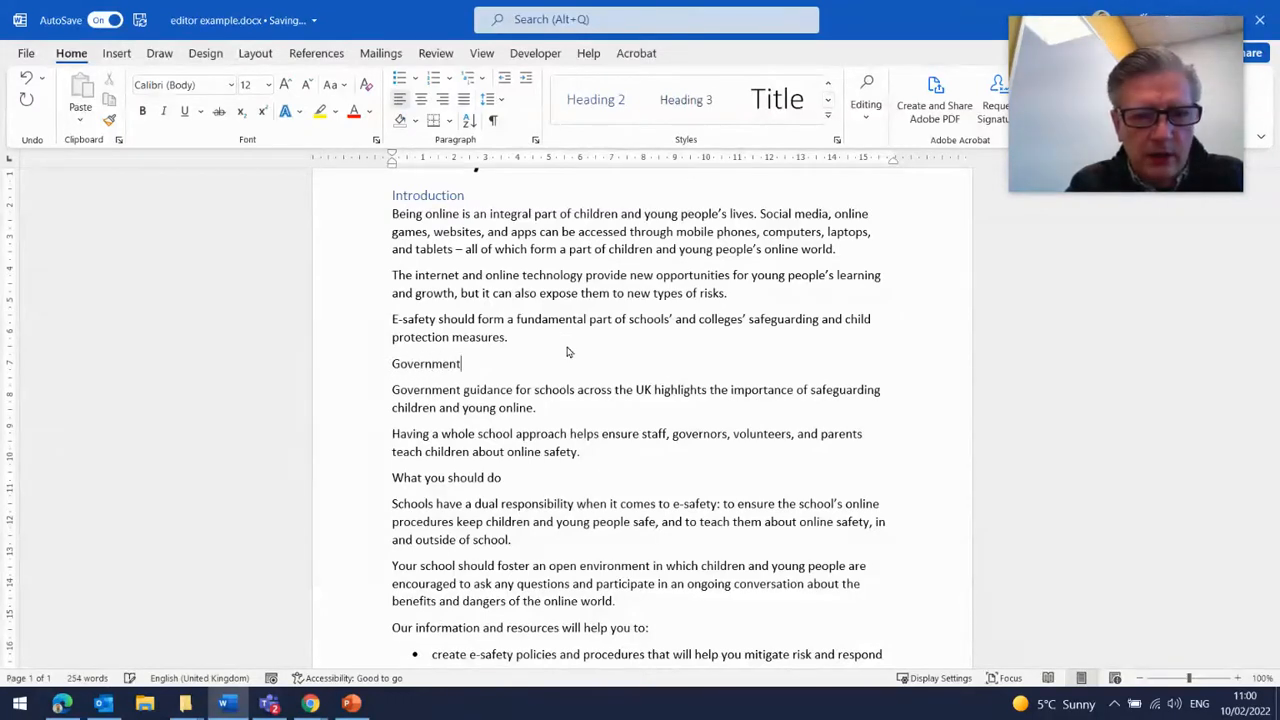
pyautogui.write(' Guidance')
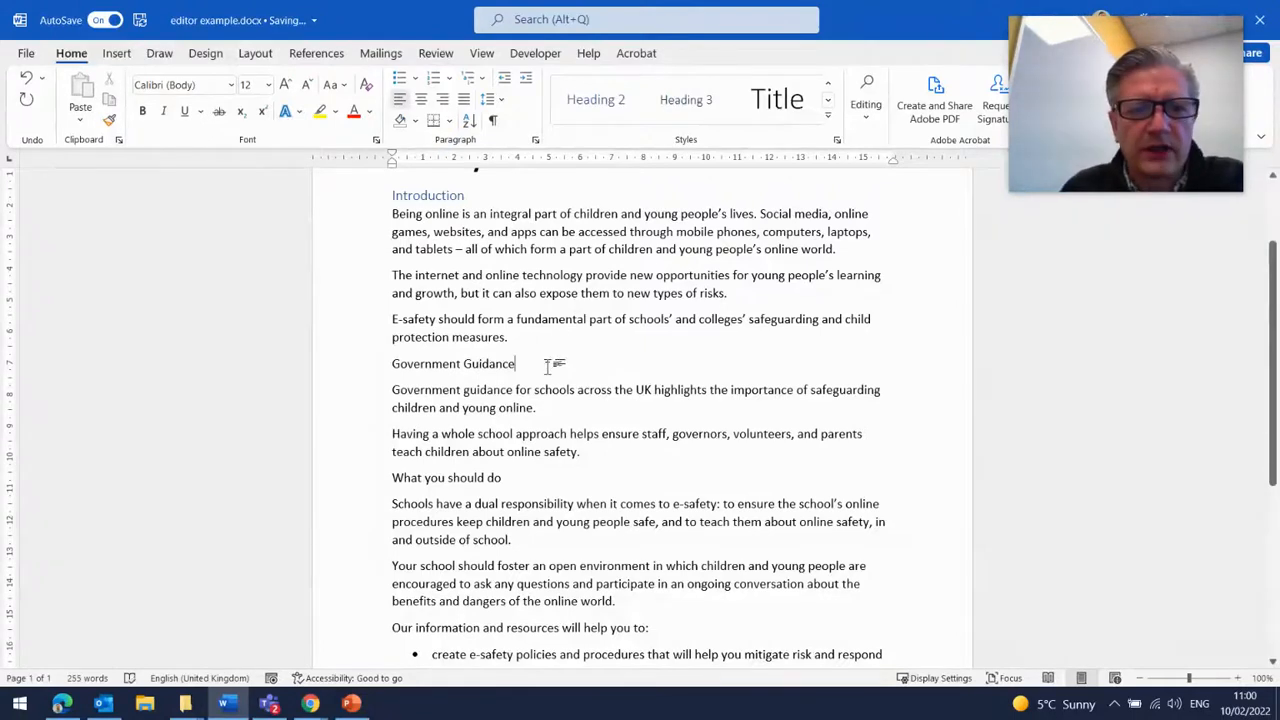
pyautogui.moveTo(557, 364); pyautogui.dragTo(440, 362)
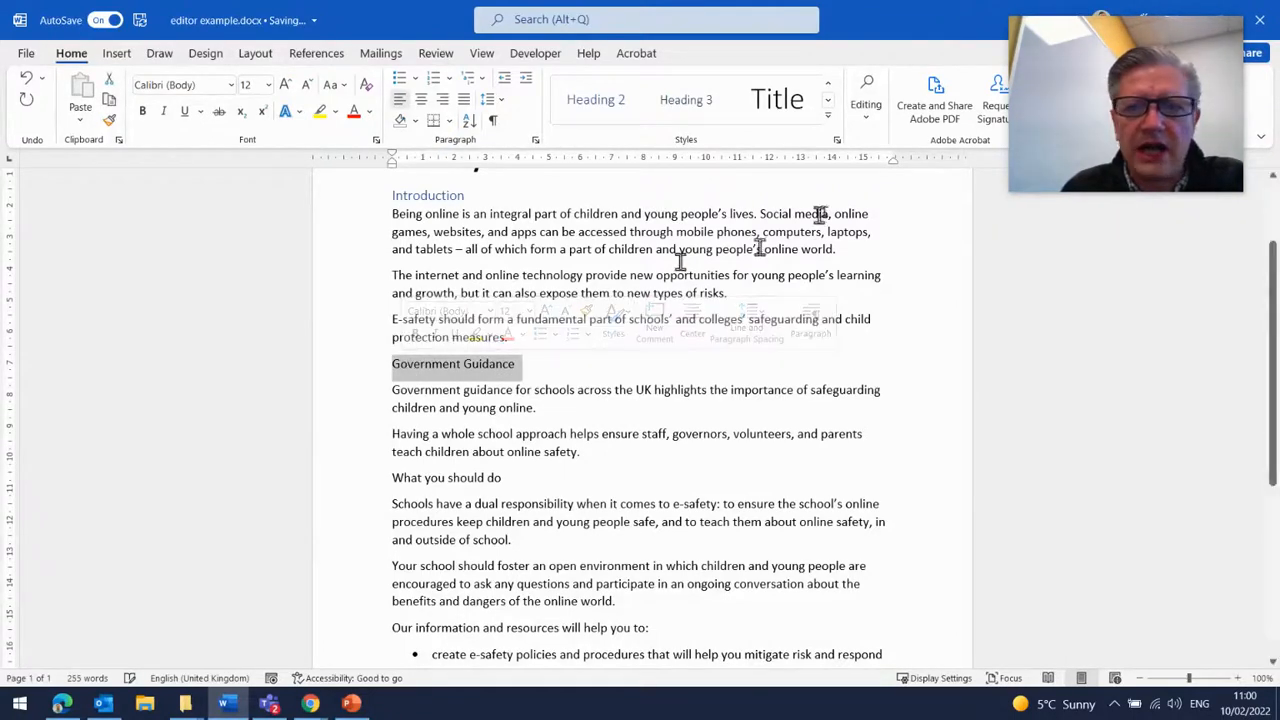
pyautogui.click(597, 108)
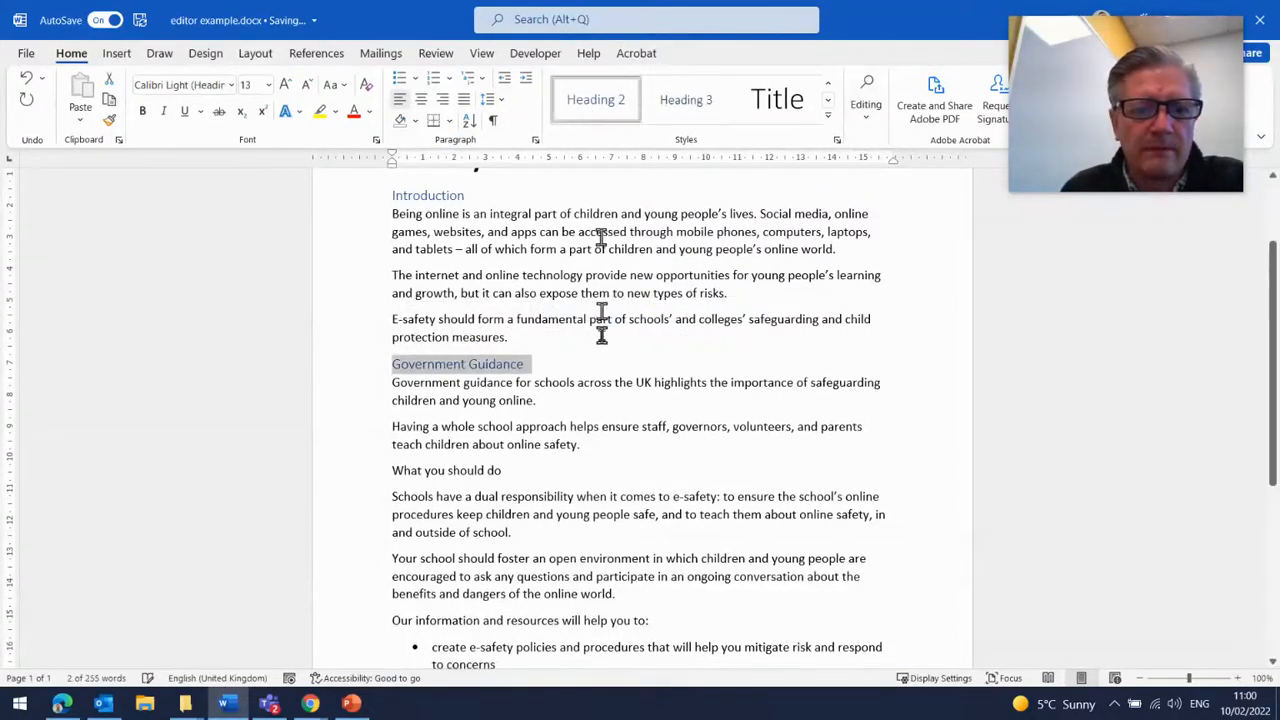
# - Apply the Heading 2 style to the What you should do line
pyautogui.scroll(-2, 601, 336)
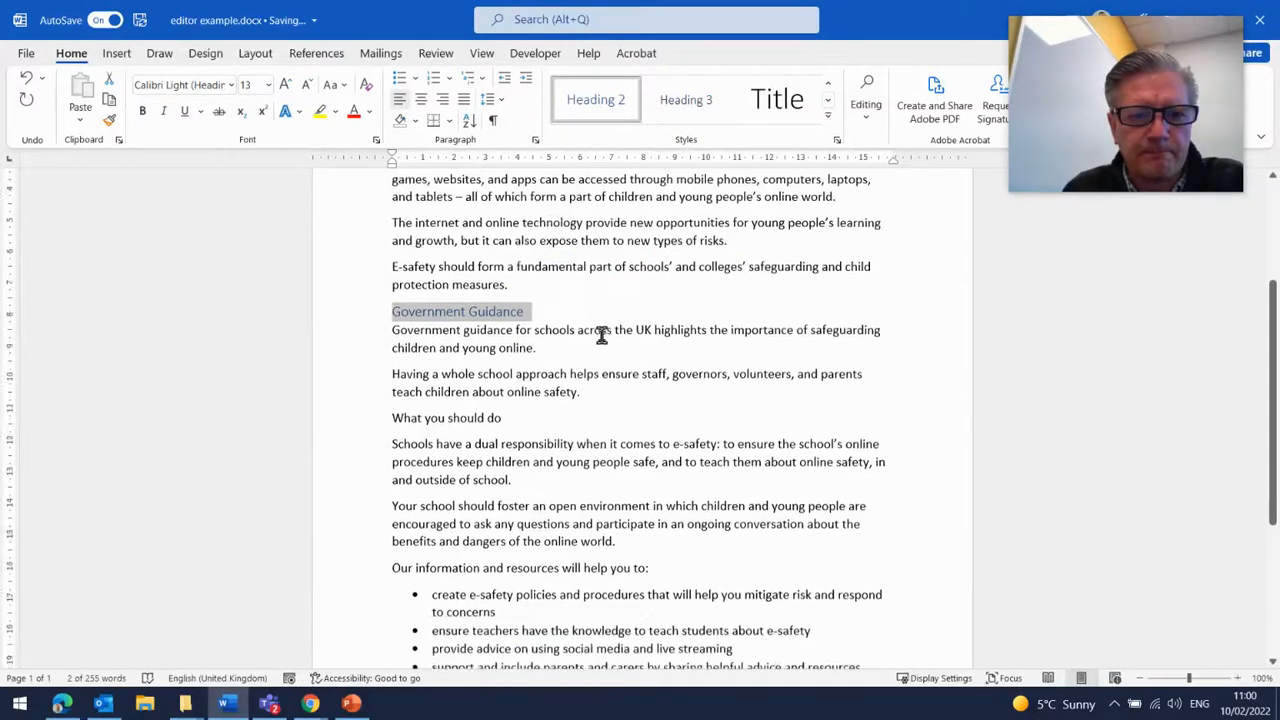
pyautogui.moveTo(483, 351); pyautogui.dragTo(391, 351)
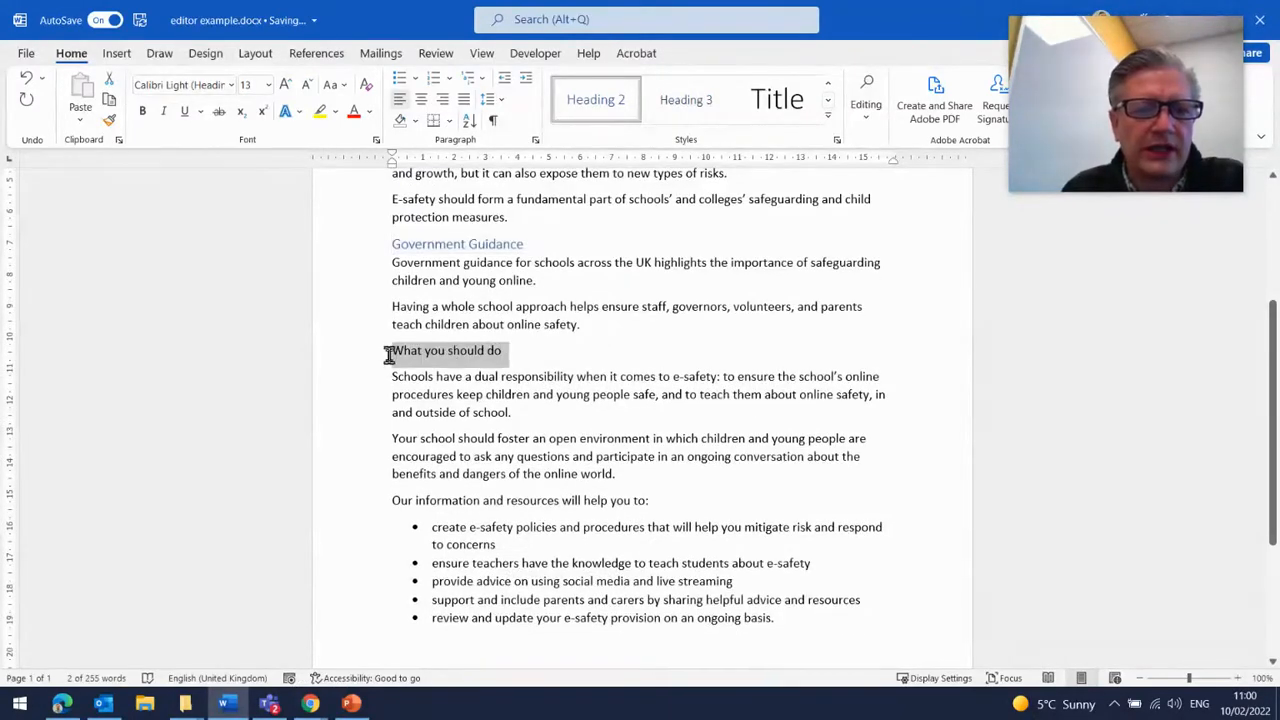
pyautogui.click(597, 100)
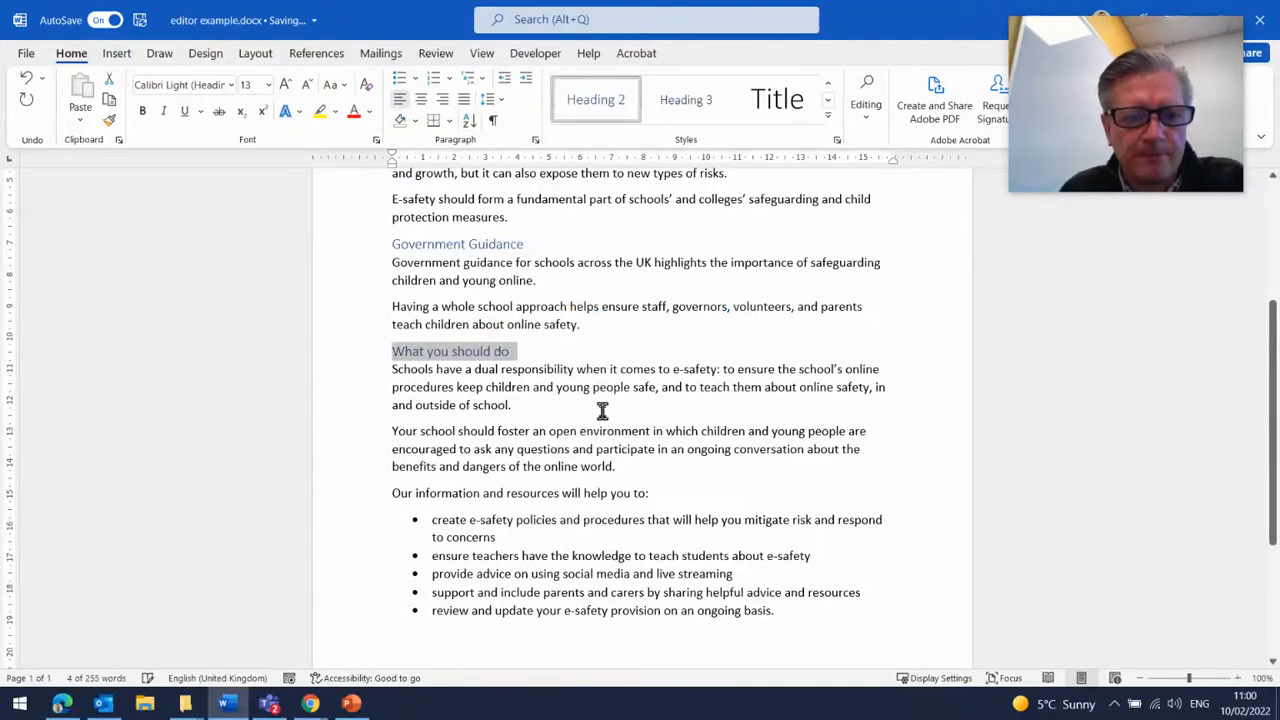
# - Apply the Heading 2 style to the line Our information and resources will help you to:
pyautogui.scroll(-3, 602, 404)
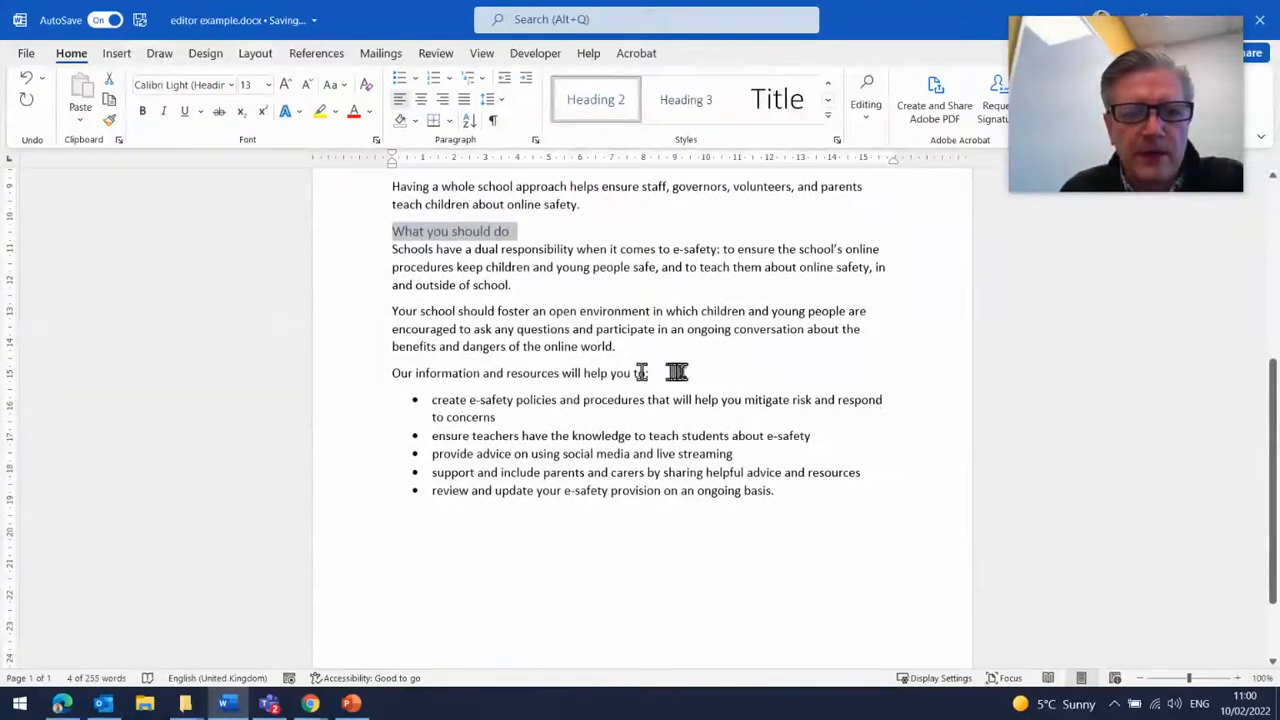
pyautogui.moveTo(683, 371); pyautogui.dragTo(399, 373)
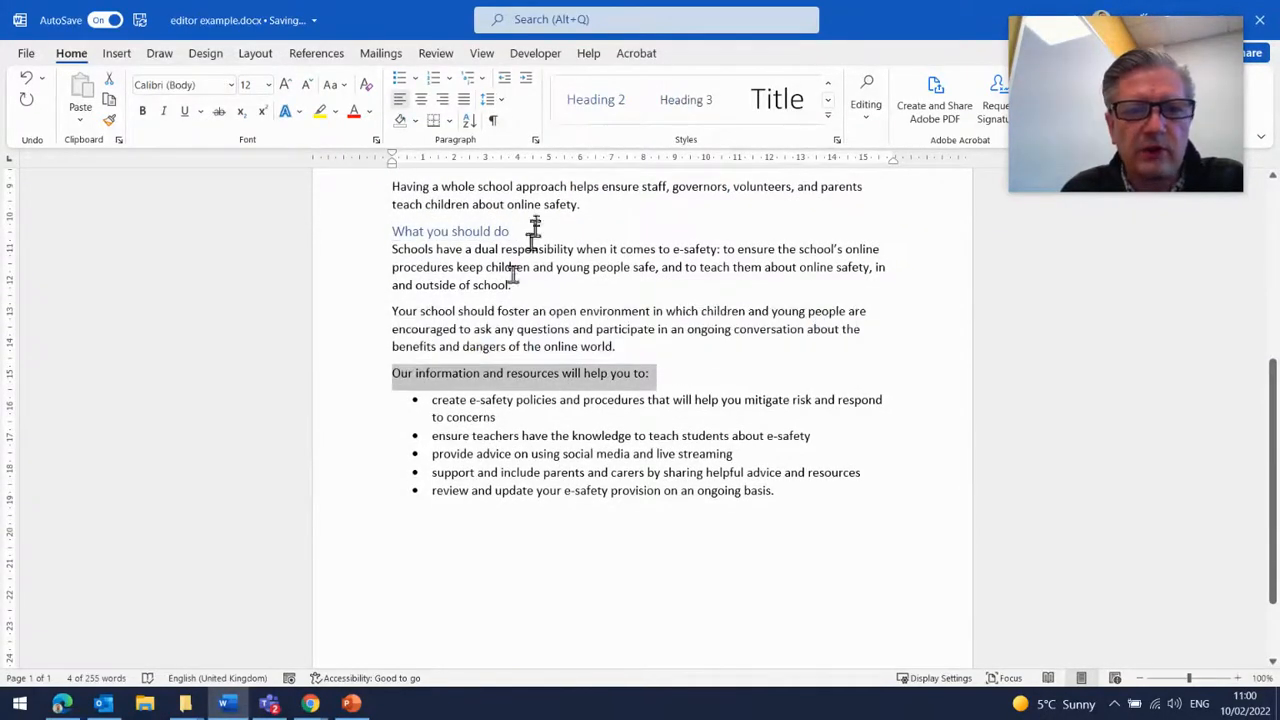
pyautogui.click(597, 103)
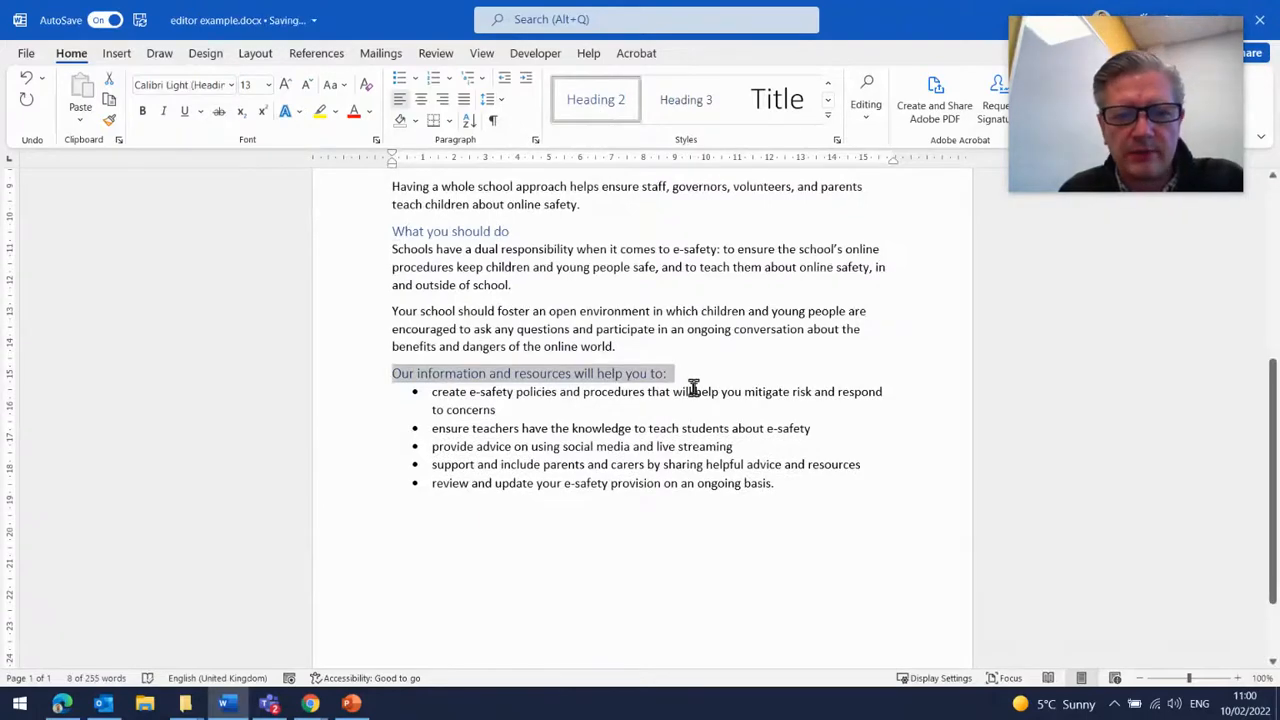
# - Insert a Page X of Y page number at the bottom of the page
pyautogui.scroll(-1, 779, 487)
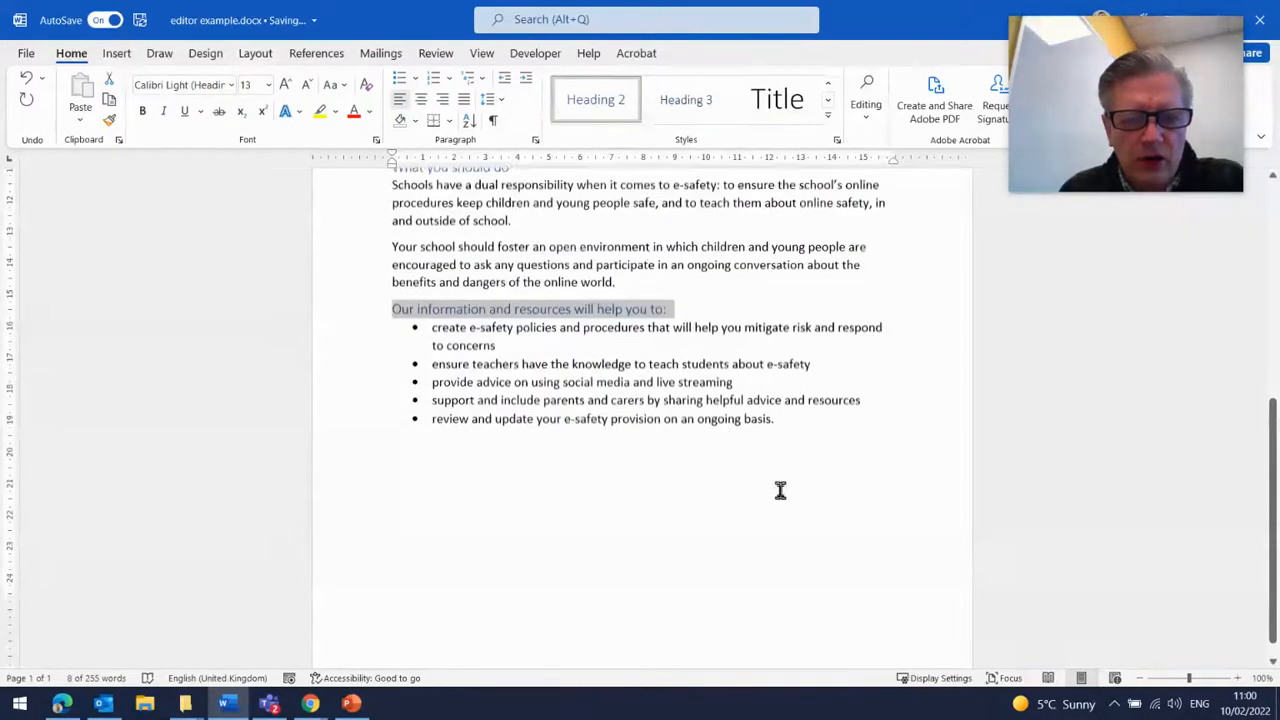
pyautogui.scroll(5, 779, 487)
pyautogui.scroll(-5, 780, 490)
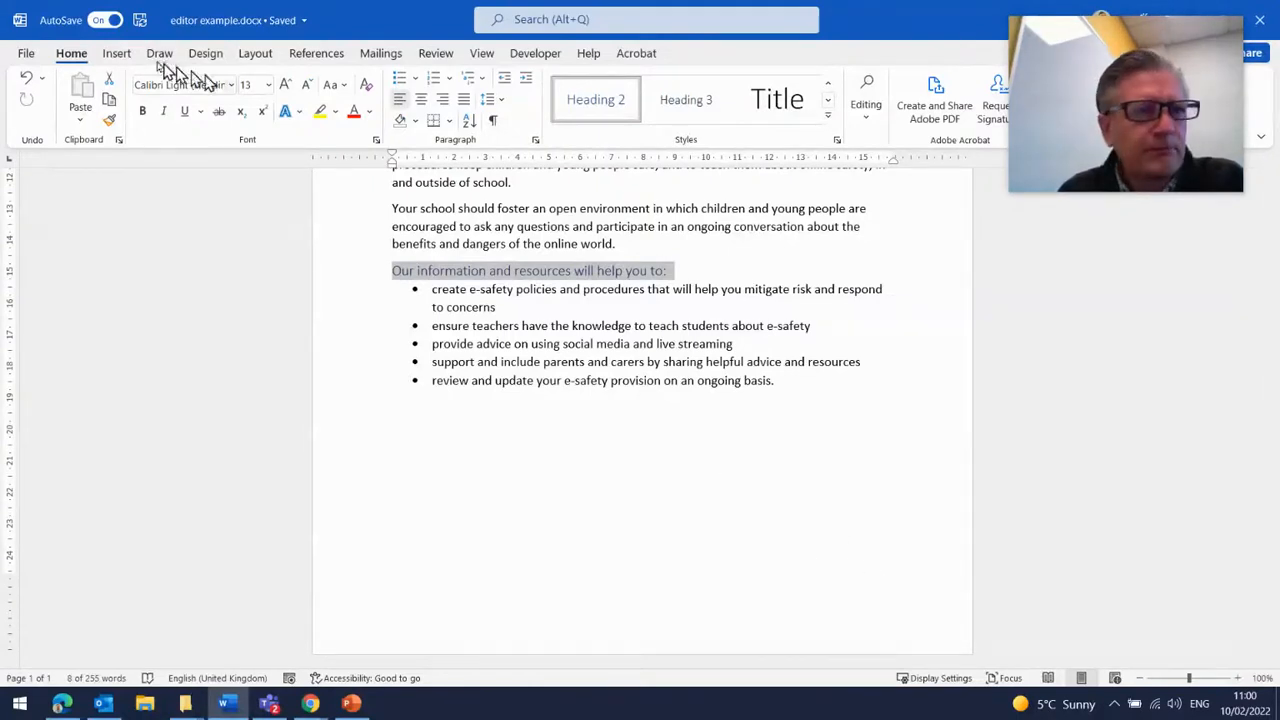
pyautogui.click(116, 58)
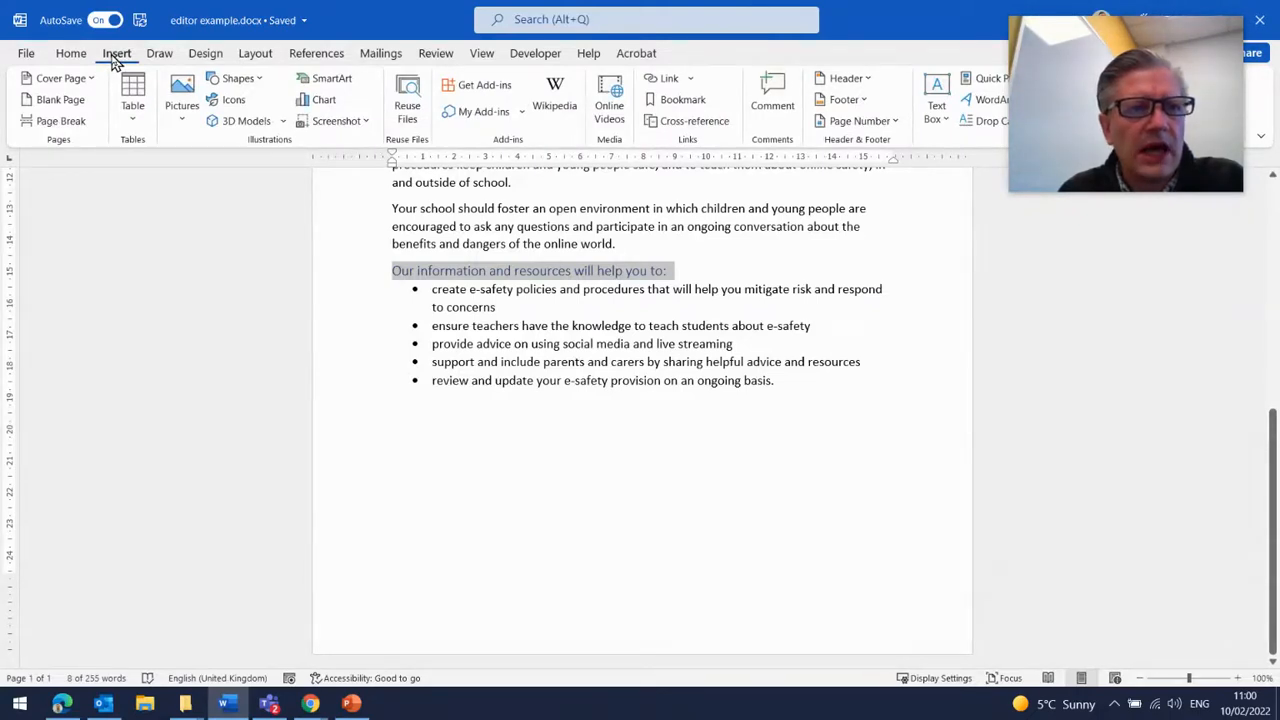
pyautogui.click(888, 124)
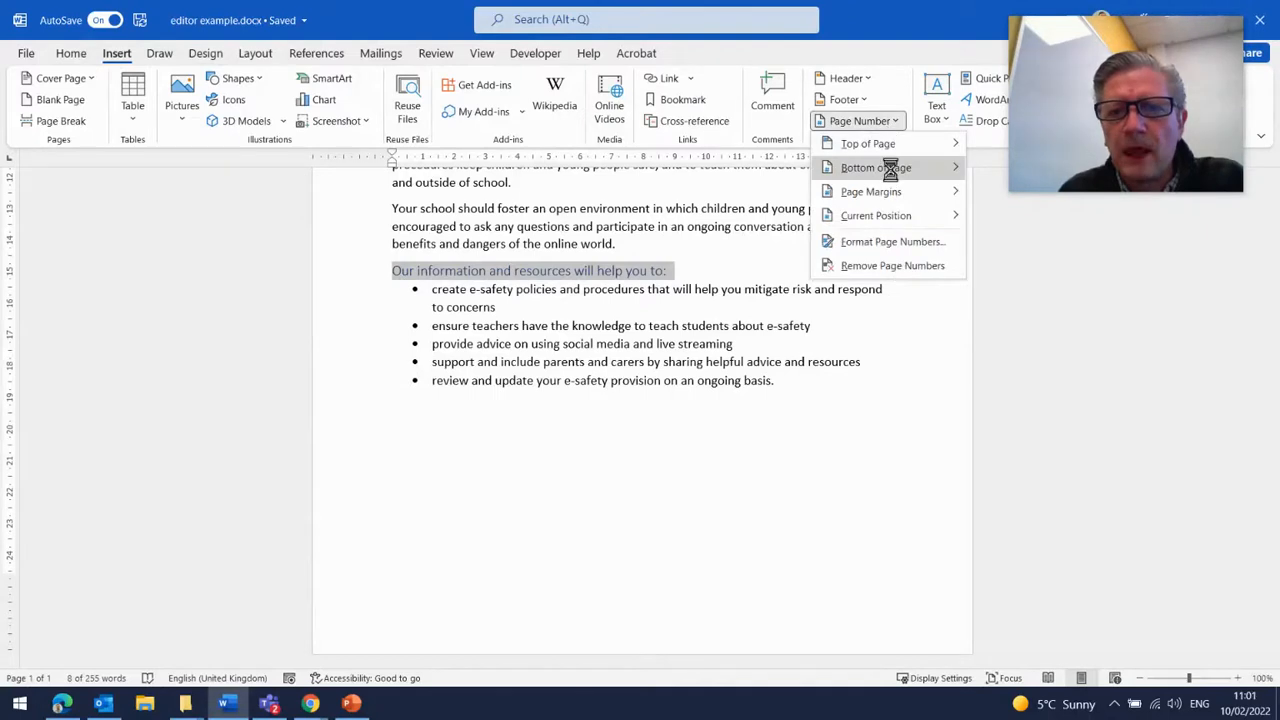
pyautogui.moveTo(893, 174)
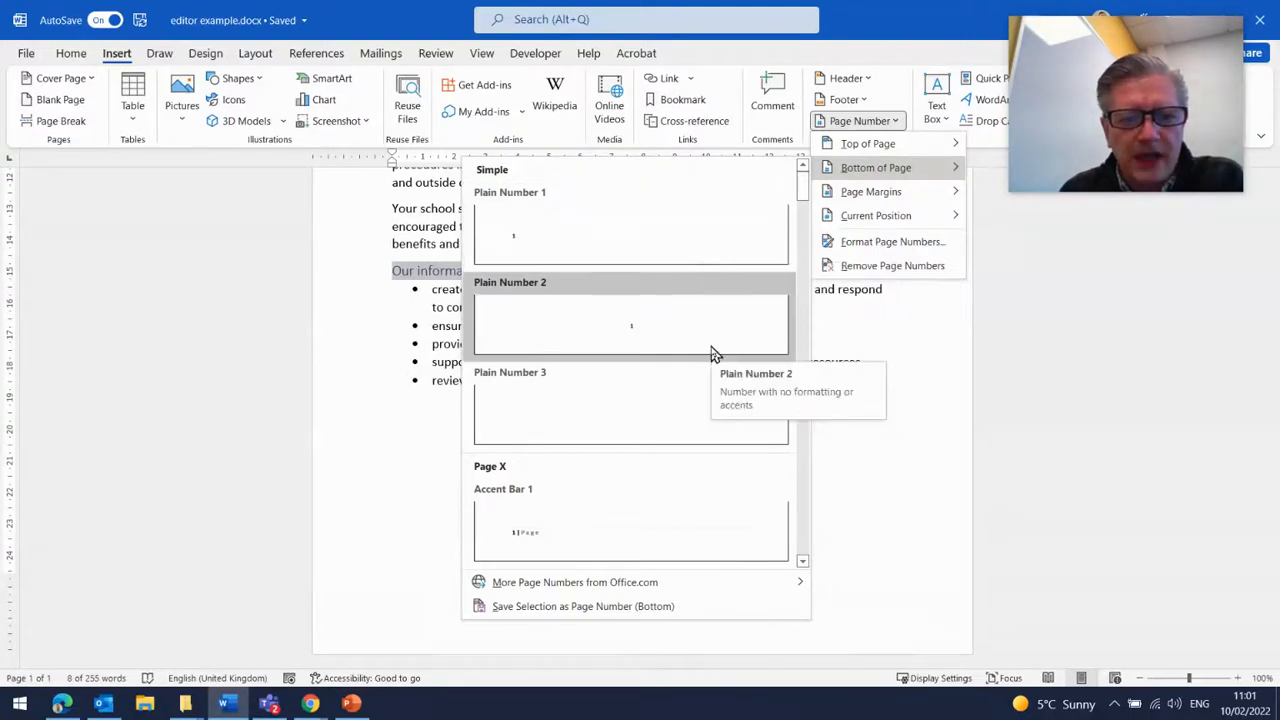
pyautogui.scroll(-5, 713, 354)
pyautogui.scroll(-10, 710, 354)
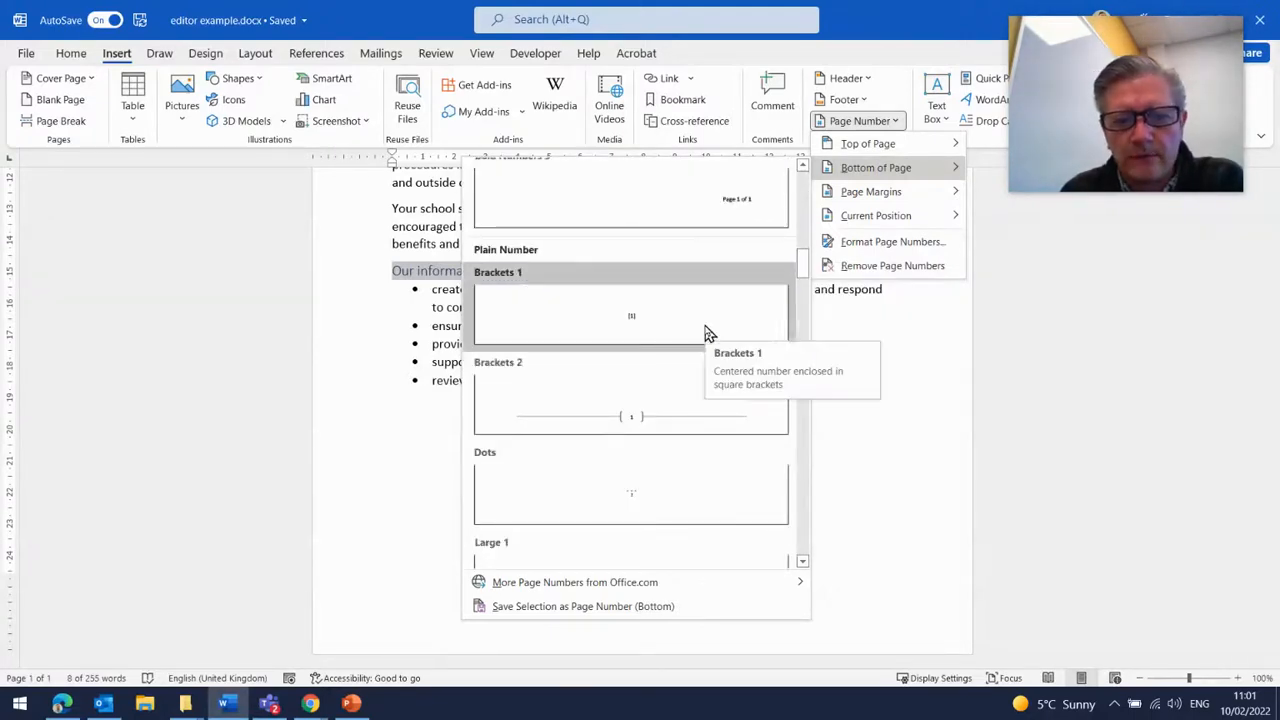
pyautogui.scroll(-3, 706, 334)
pyautogui.scroll(3, 706, 334)
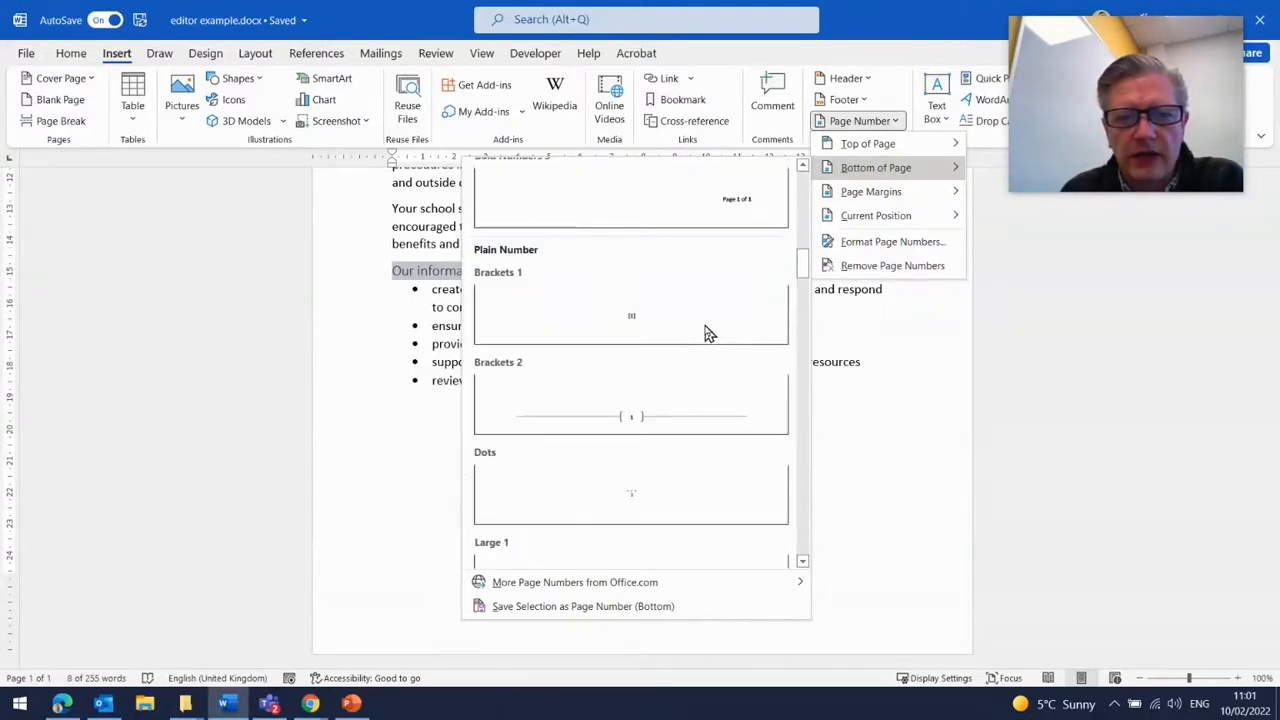
pyautogui.click(630, 207)
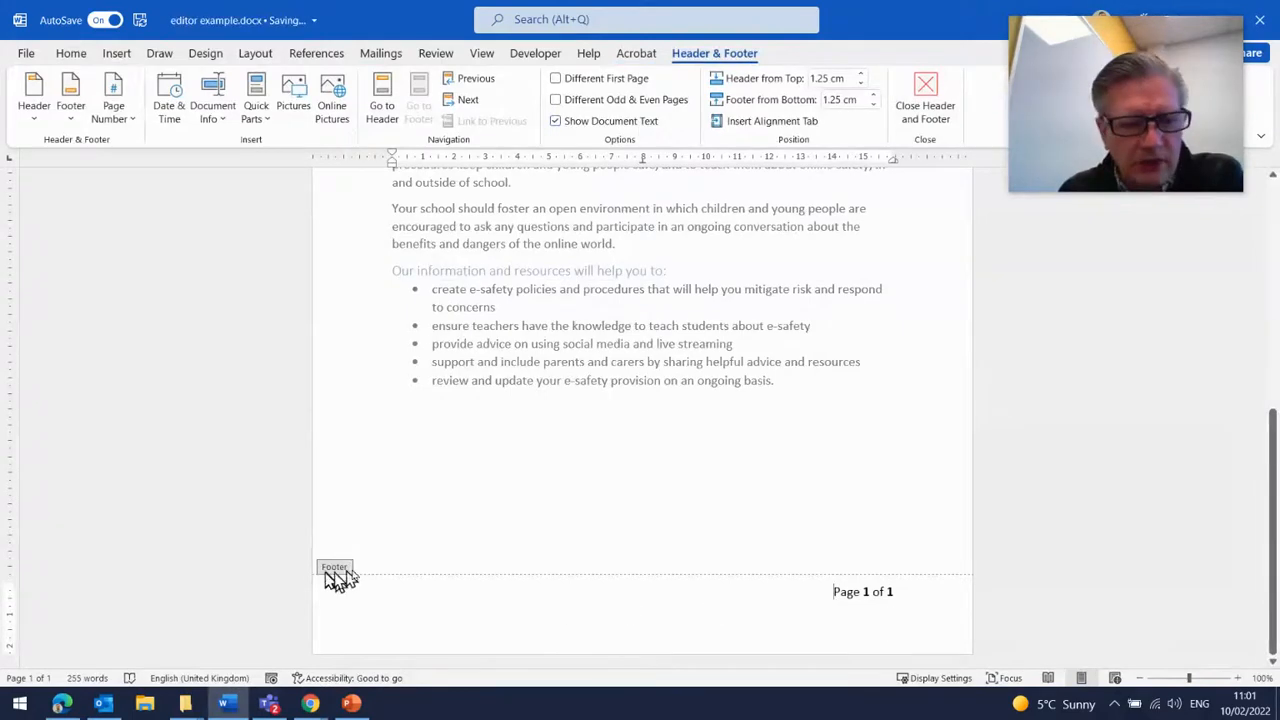
# - Select the footer page number text and reduce its font size to 10
pyautogui.moveTo(825, 597); pyautogui.dragTo(899, 596)
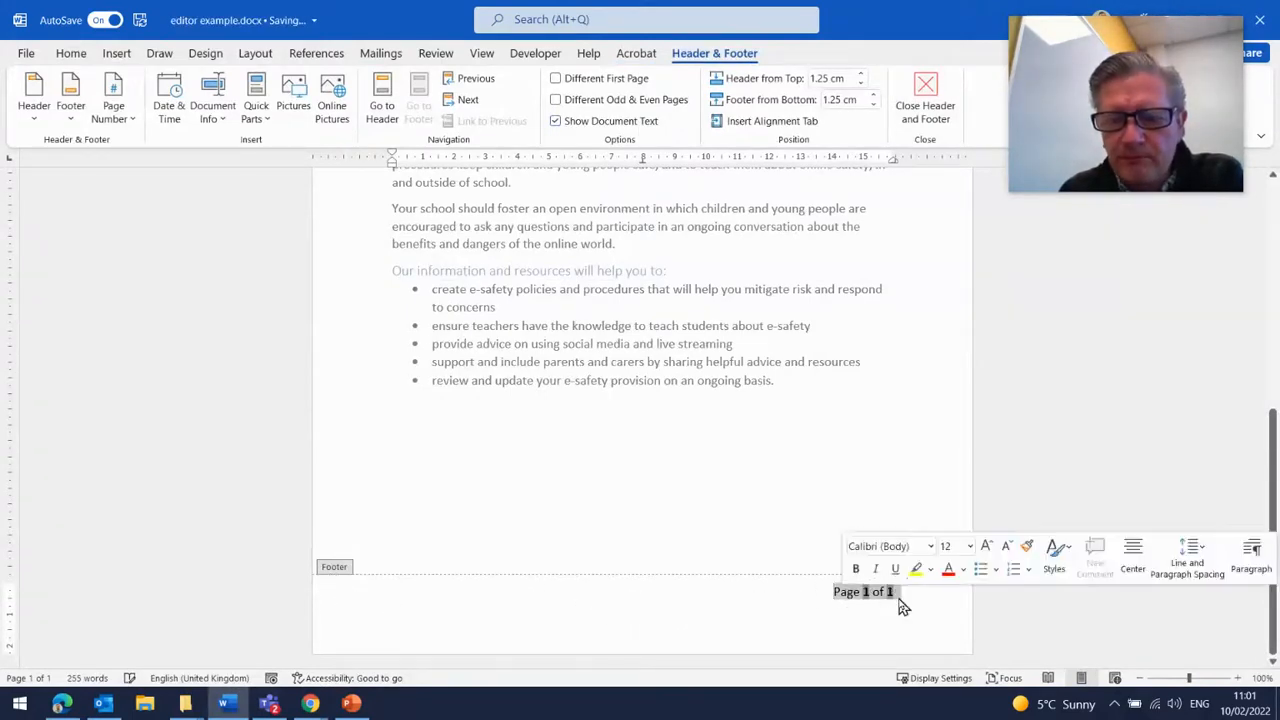
pyautogui.click(62, 54)
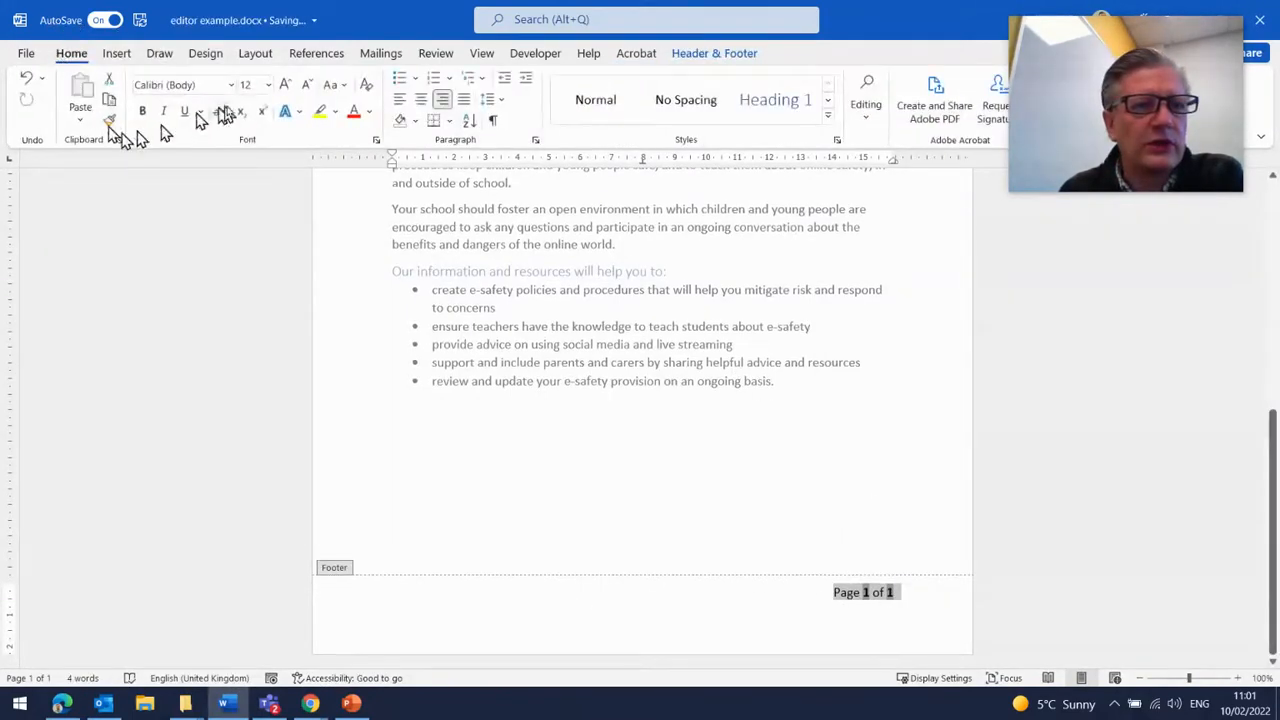
pyautogui.click(308, 86)
pyautogui.click(308, 86)
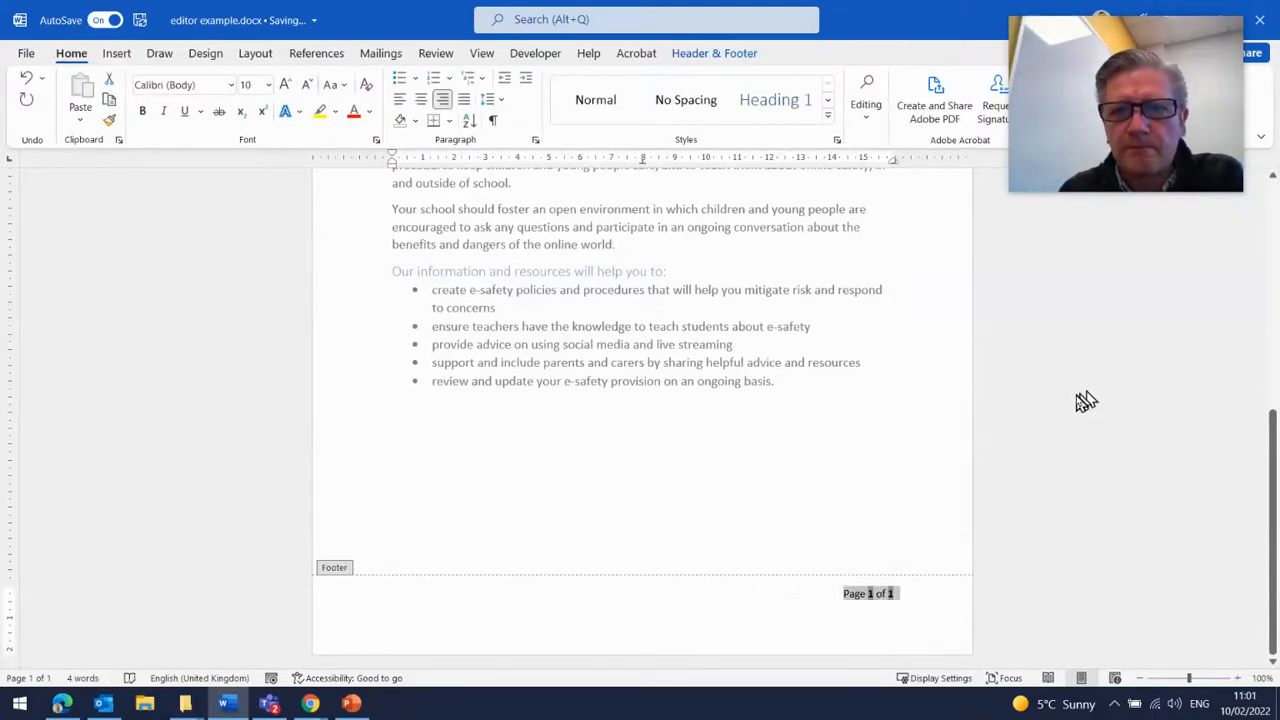
# - Close the header and footer to return to the document body
pyautogui.moveTo(1157, 185)
pyautogui.moveTo(1143, 65); pyautogui.dragTo(1140, 266)
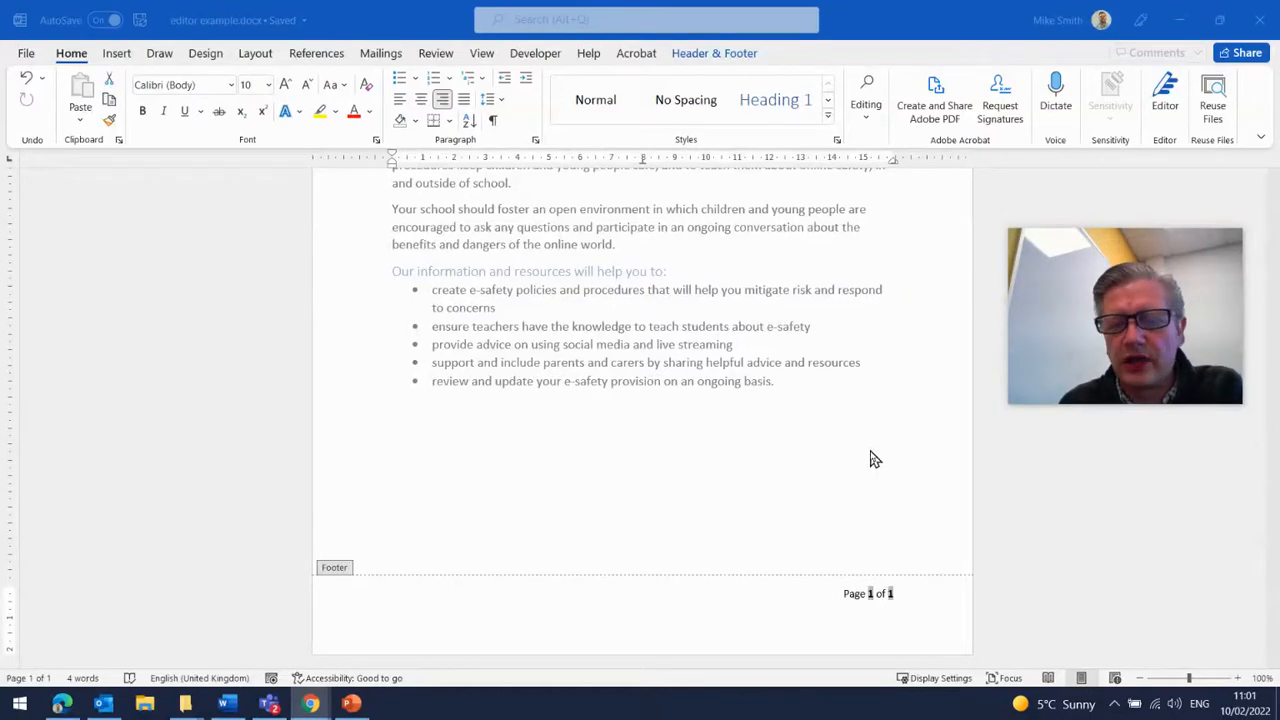
pyautogui.click(745, 58)
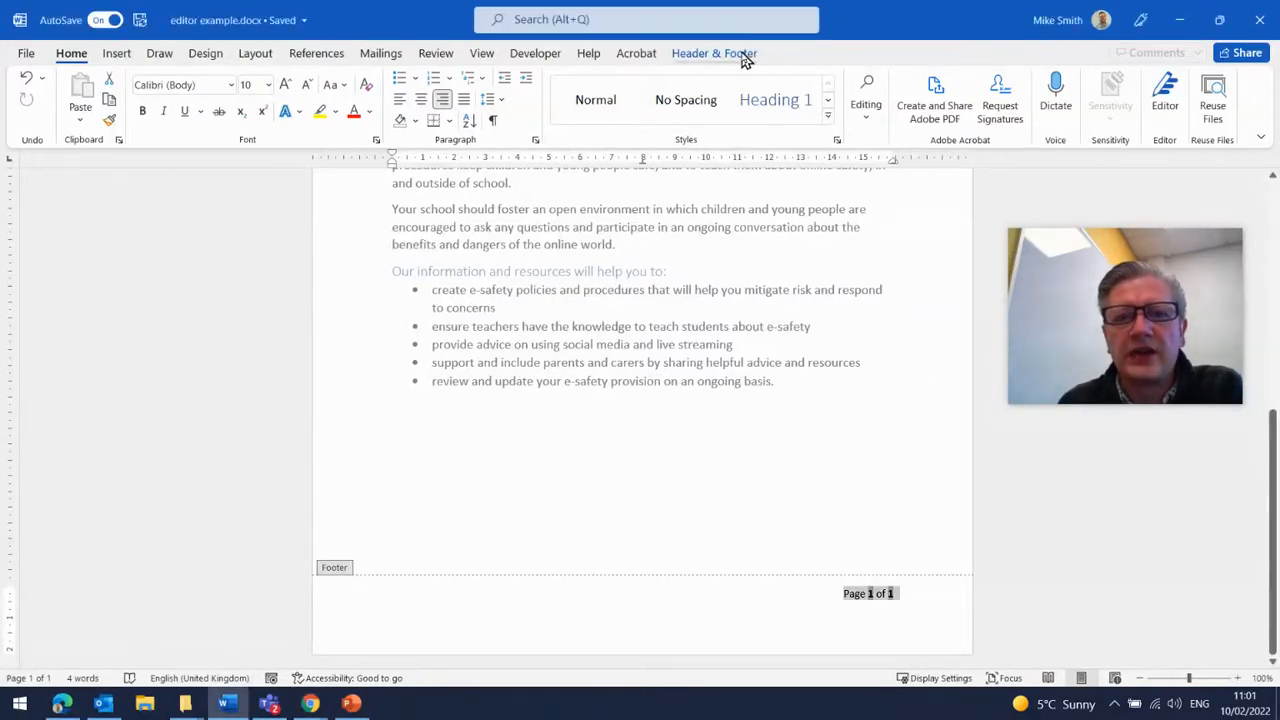
pyautogui.click(745, 58)
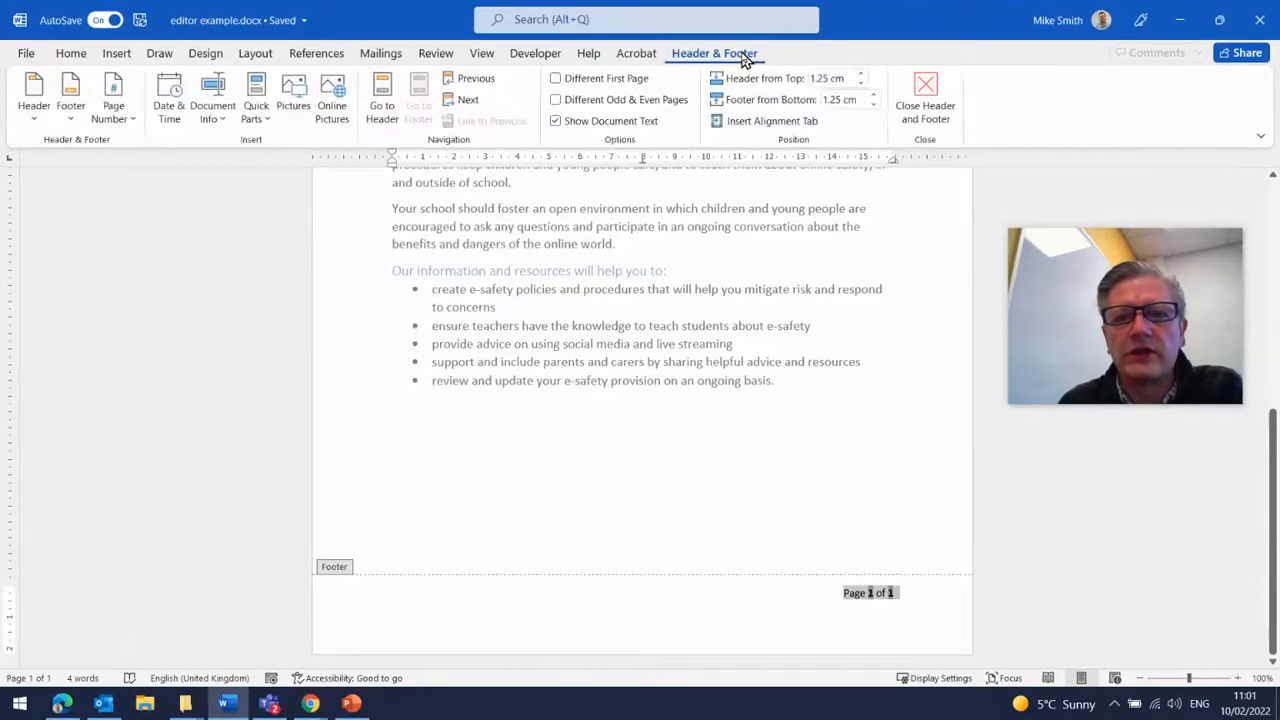
pyautogui.click(921, 112)
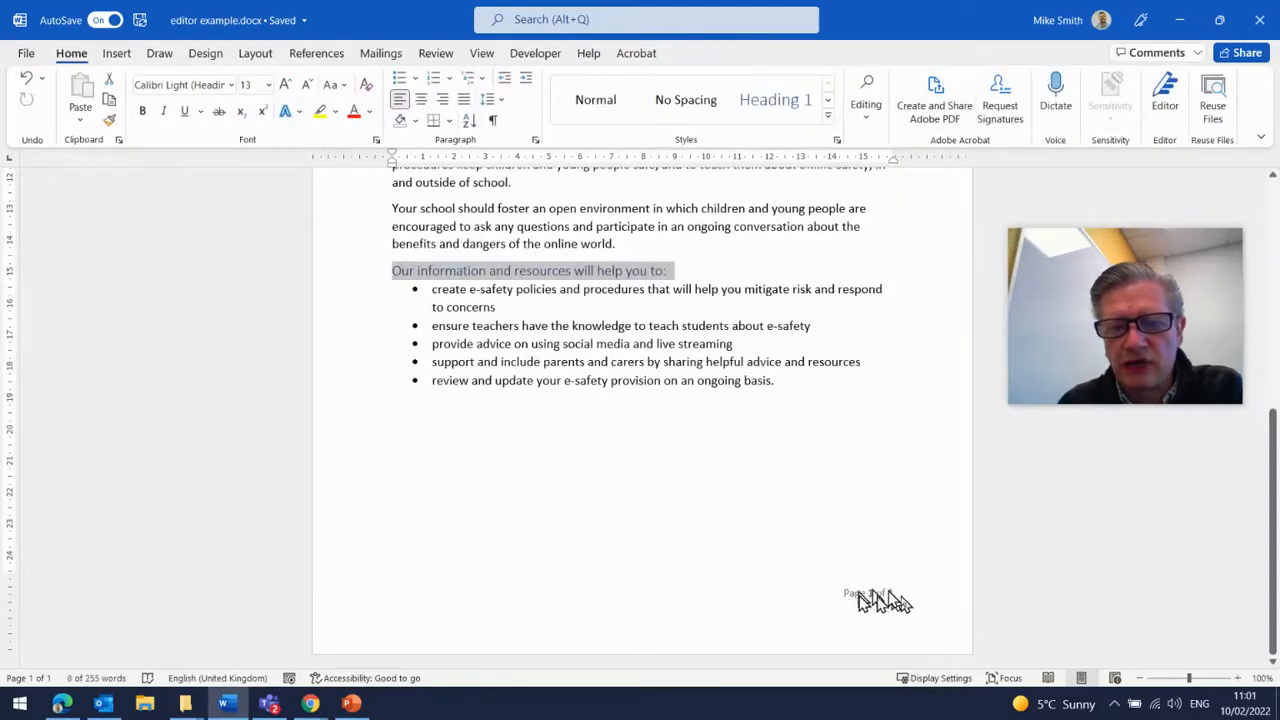
pyautogui.click(910, 429)
pyautogui.scroll(8, 904, 424)
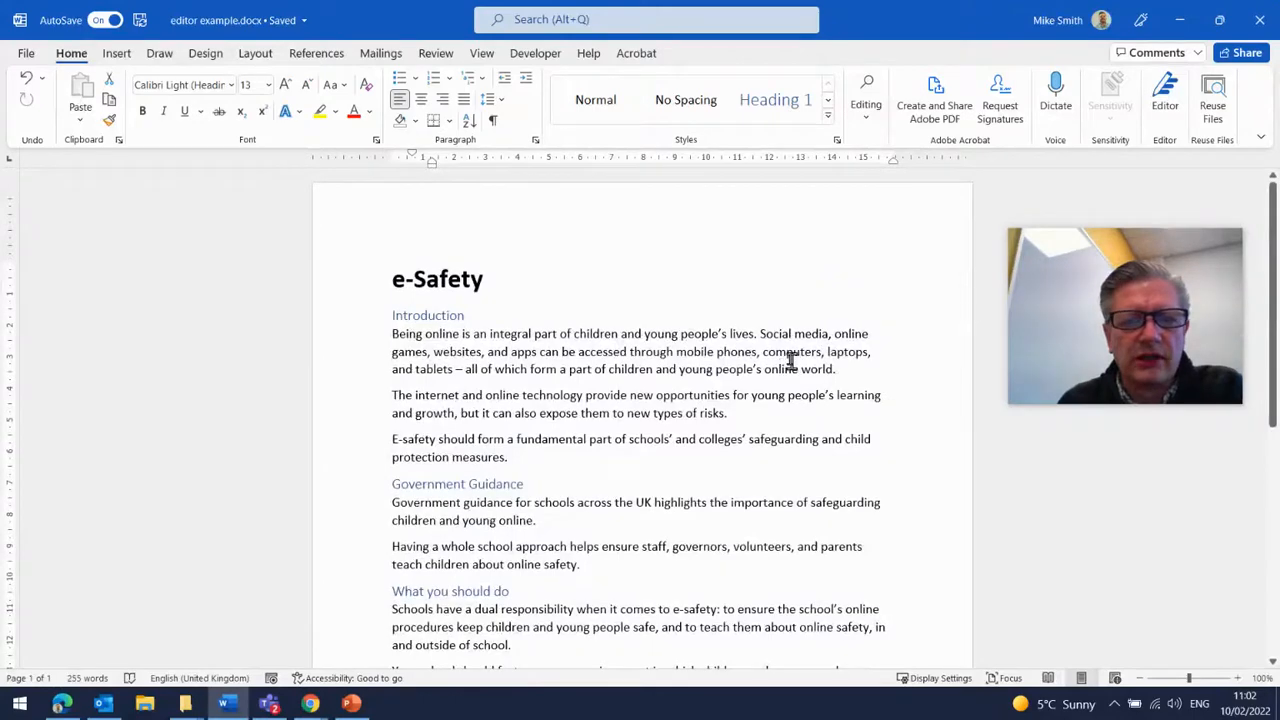
# - Insert the Insight 2 cover page from the additional Office.com cover pages
pyautogui.click(125, 54)
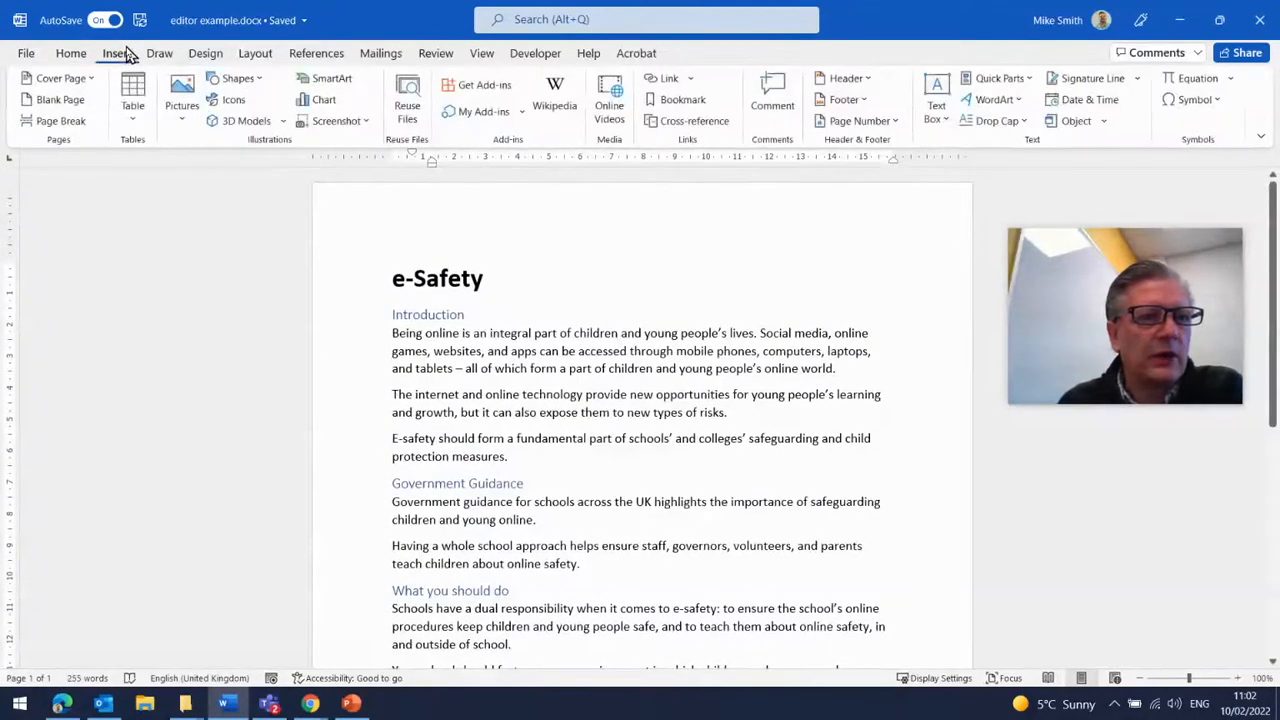
pyautogui.click(76, 80)
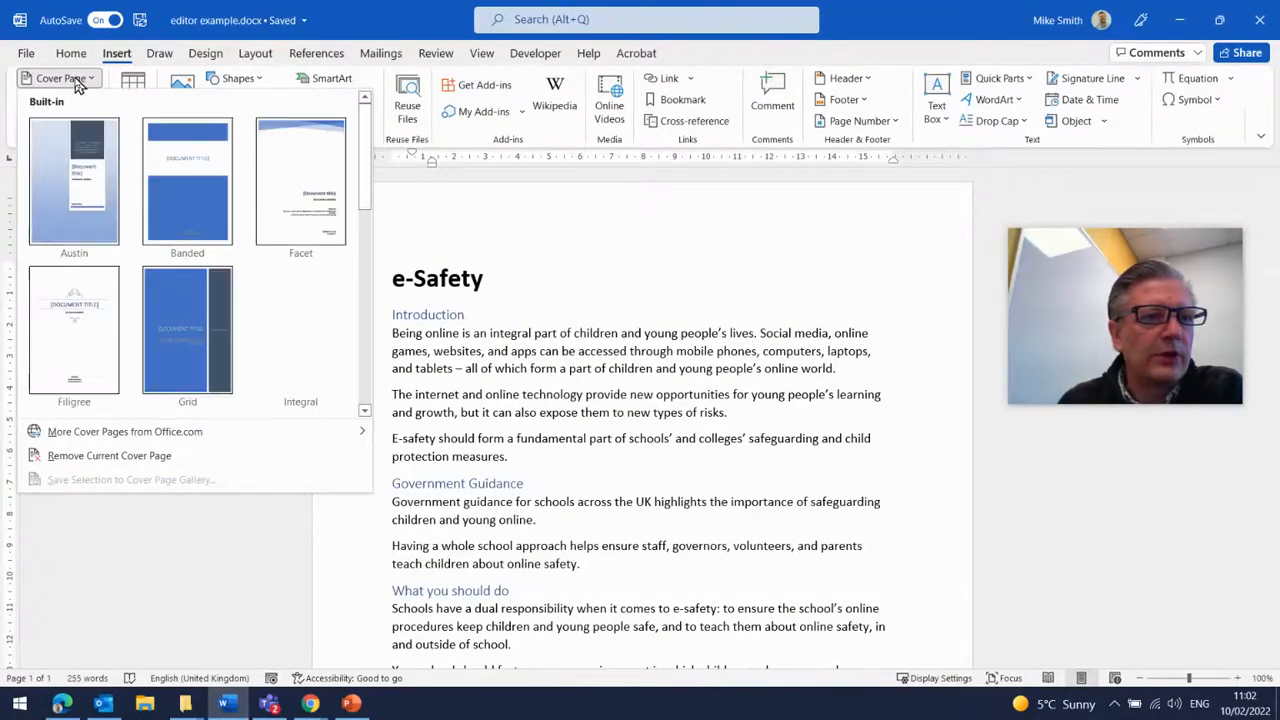
pyautogui.scroll(-5, 300, 320)
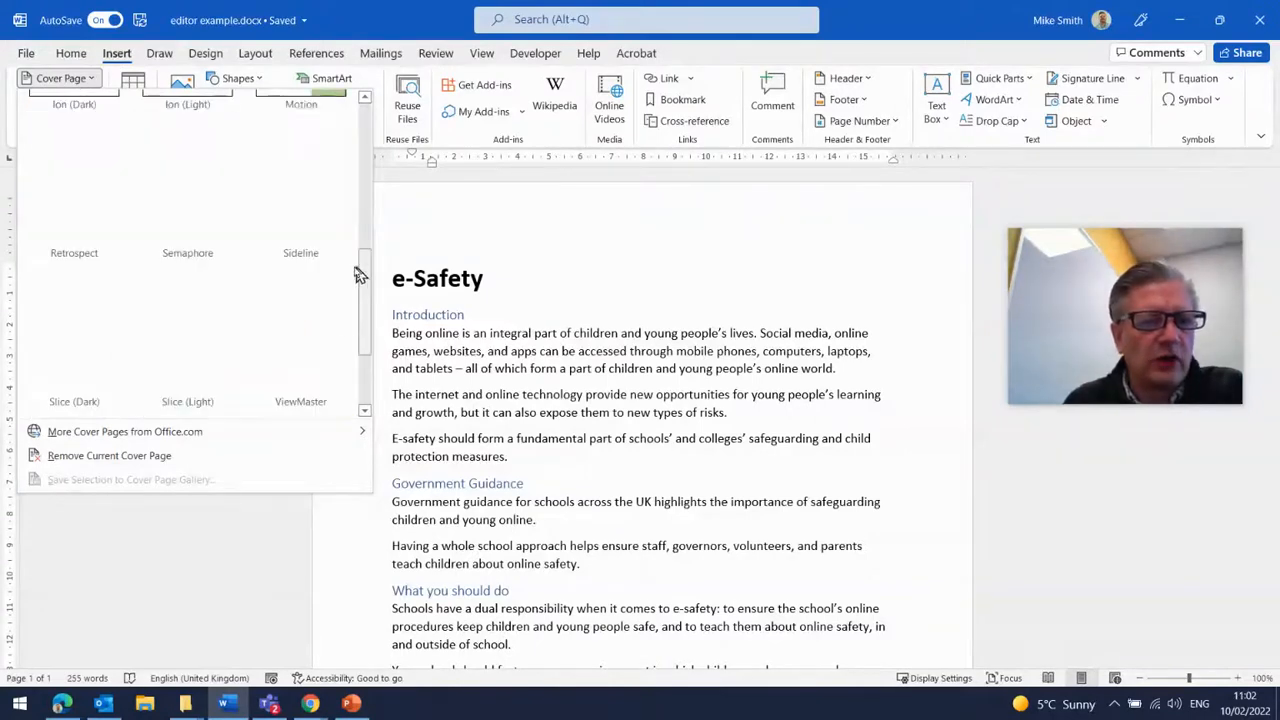
pyautogui.scroll(5, 292, 336)
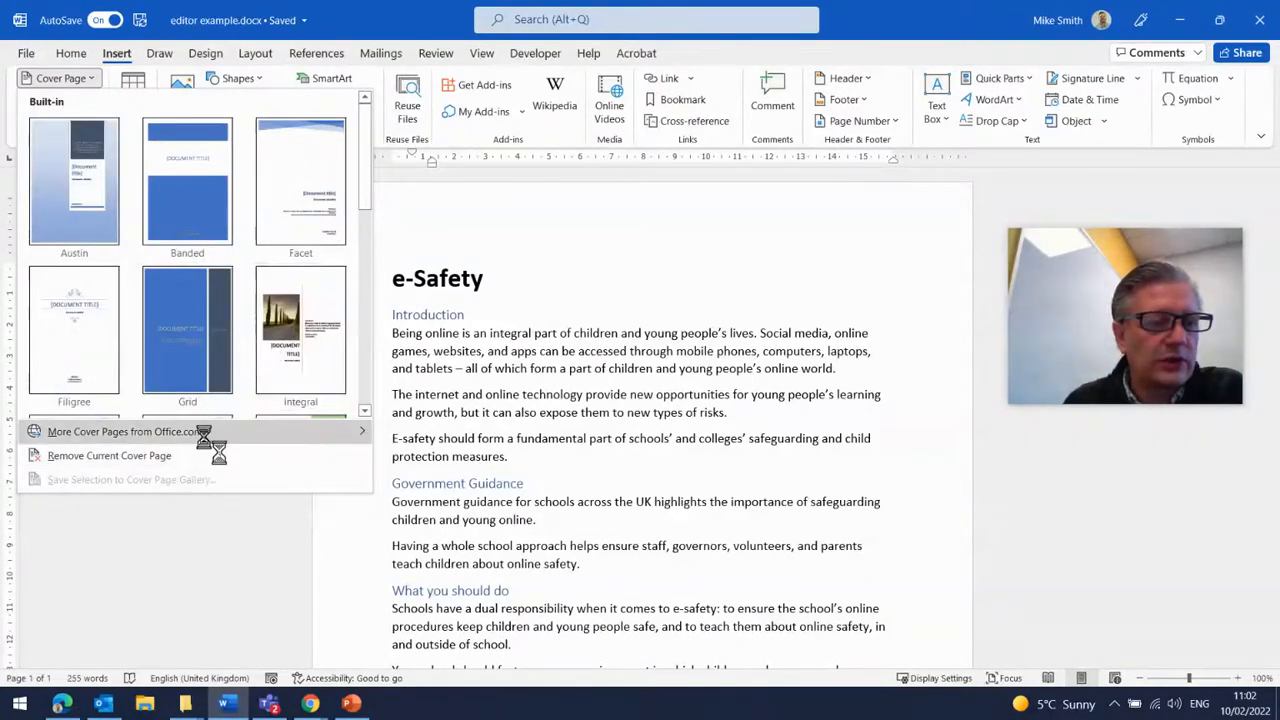
pyautogui.moveTo(205, 440)
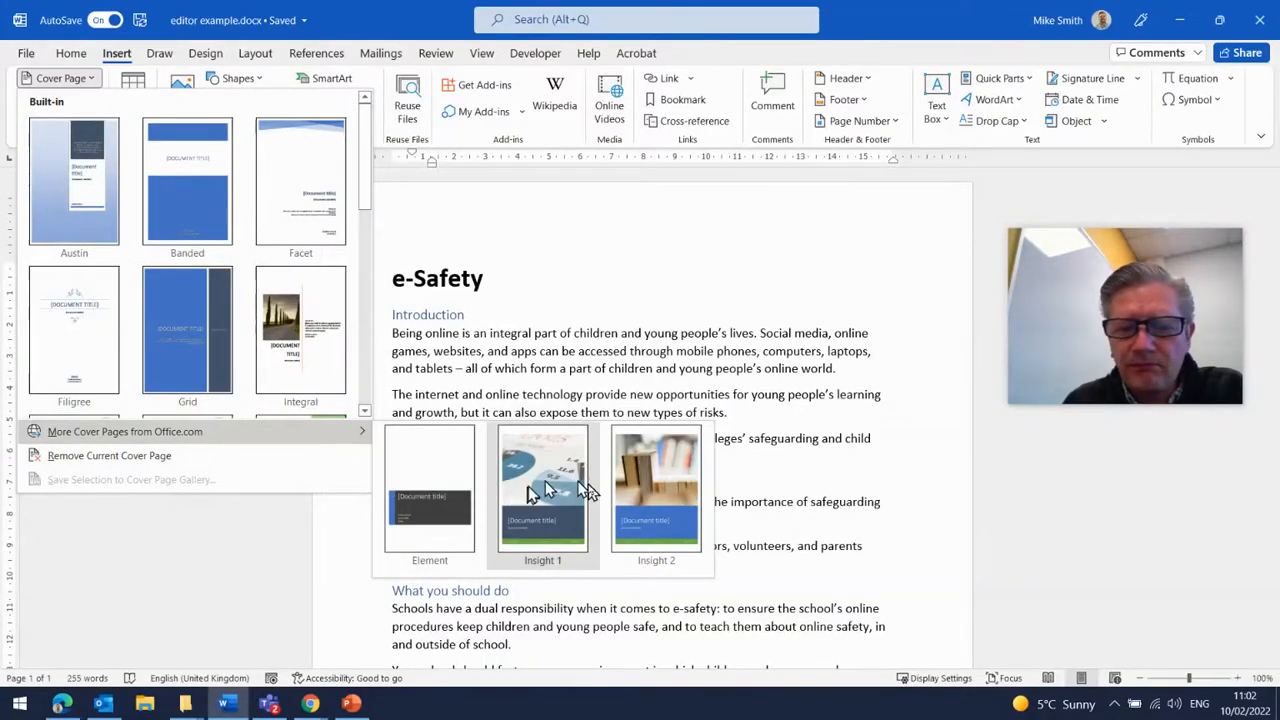
pyautogui.click(655, 484)
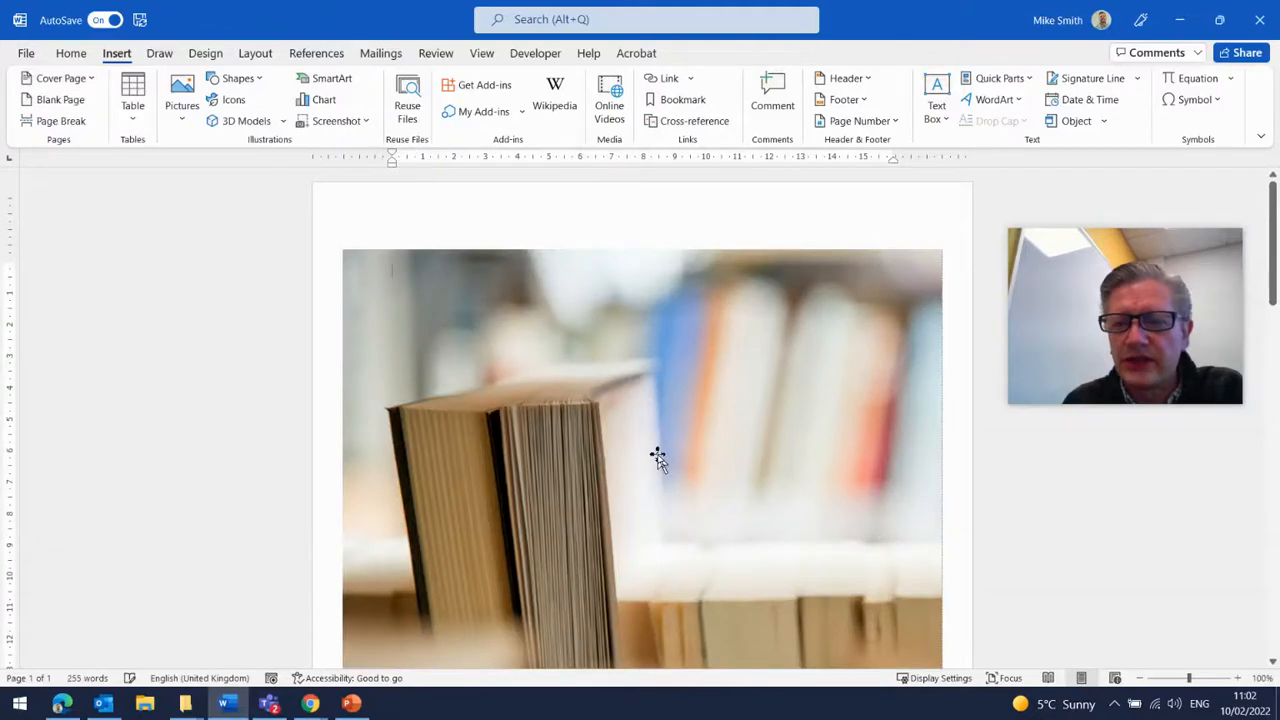
# - Set the cover page date field to today's date
pyautogui.scroll(-10, 657, 457)
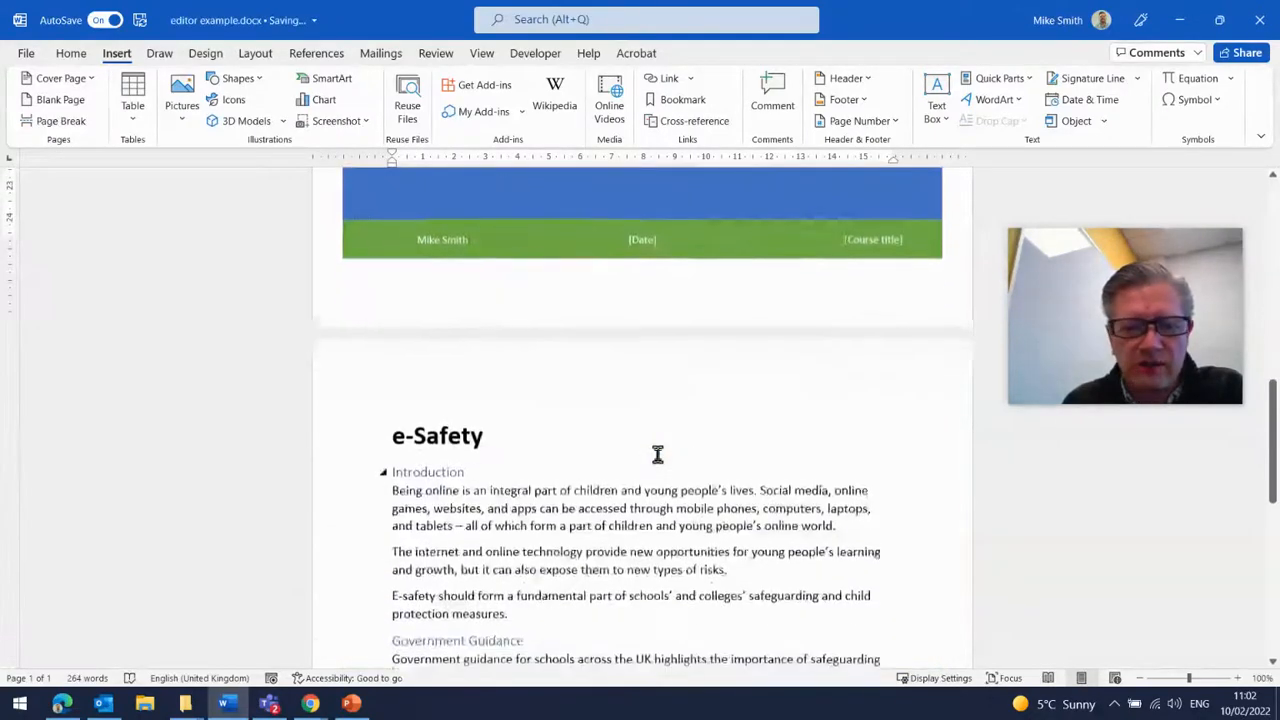
pyautogui.scroll(5, 657, 453)
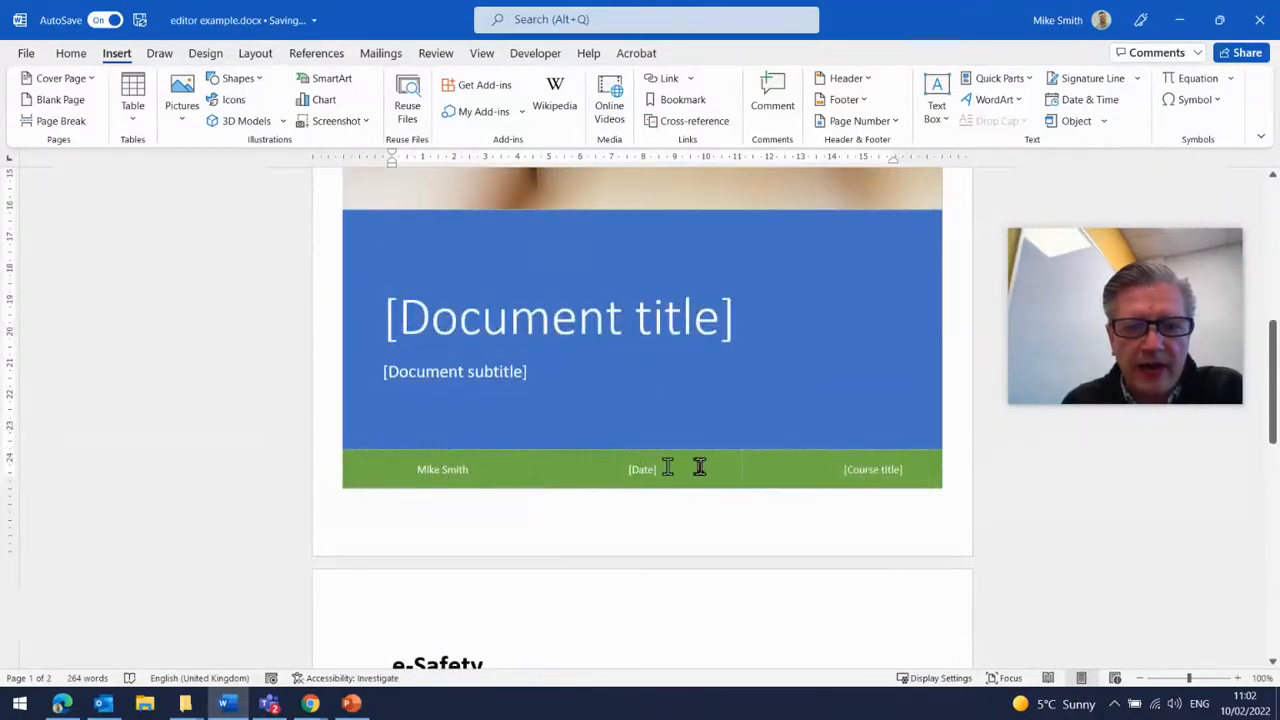
pyautogui.click(655, 469)
pyautogui.click(675, 470)
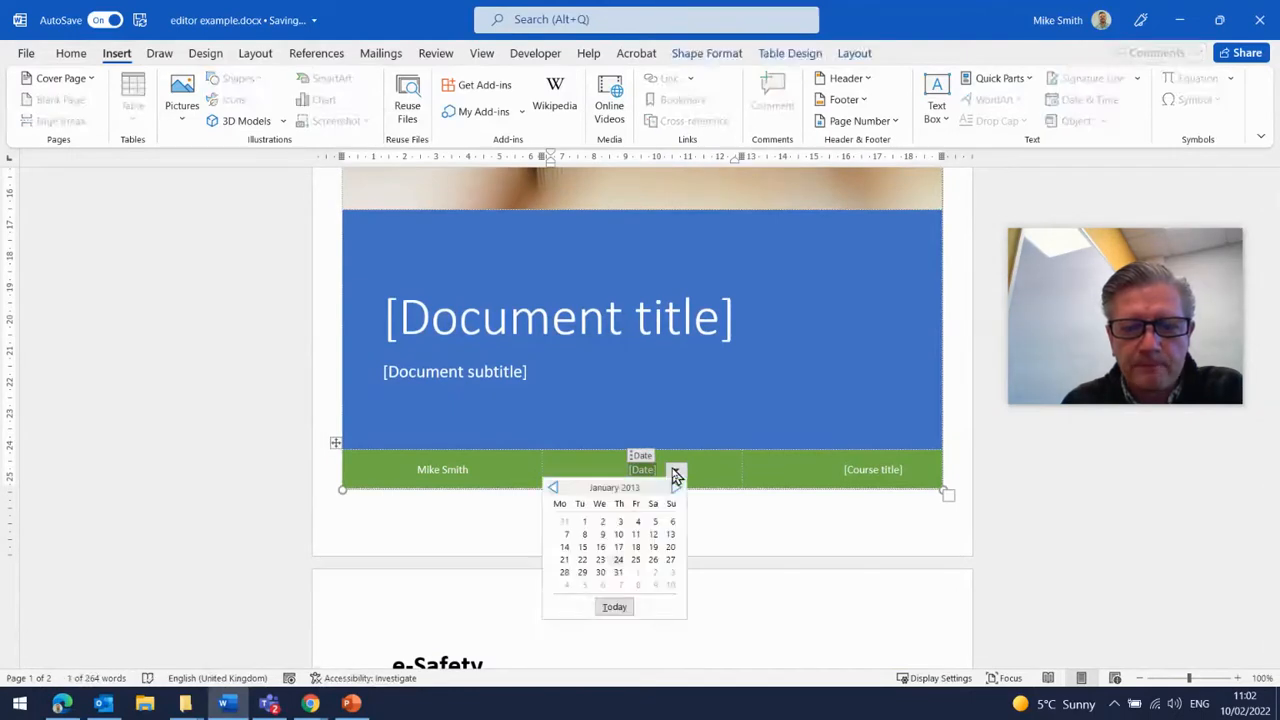
pyautogui.click(618, 606)
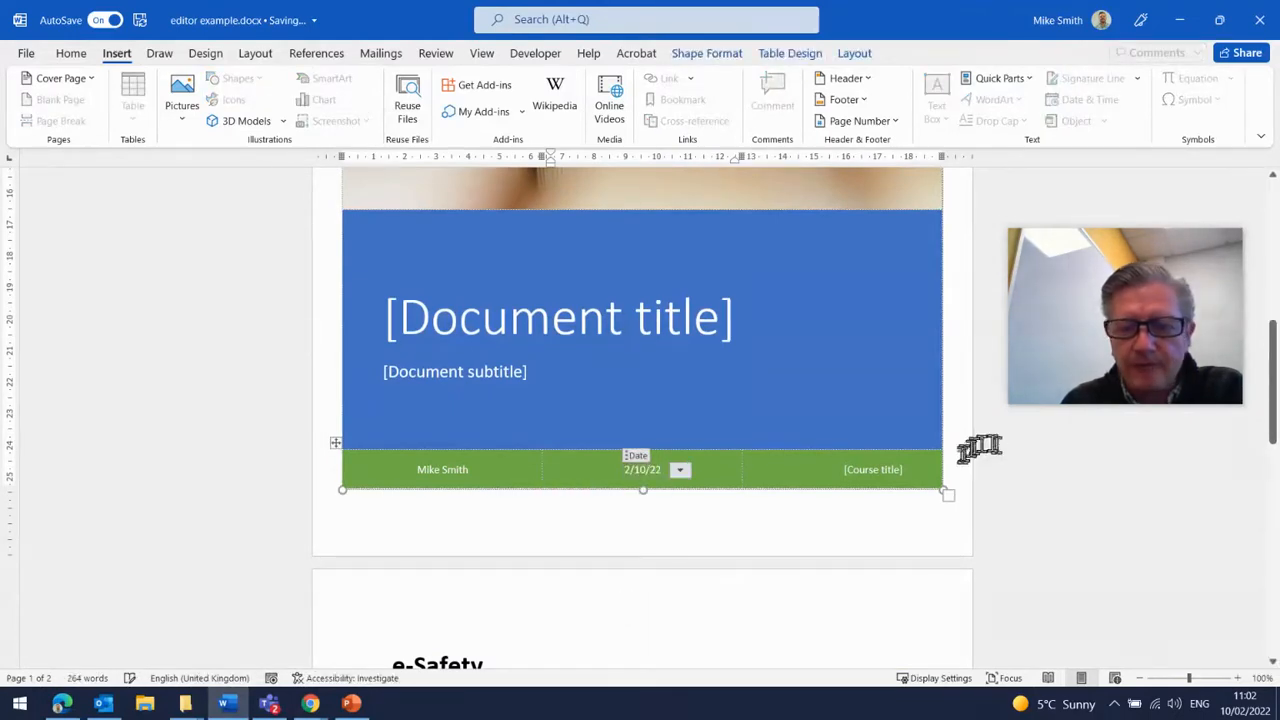
# - Fill in the cover page course title as L3 IT
pyautogui.click(860, 470)
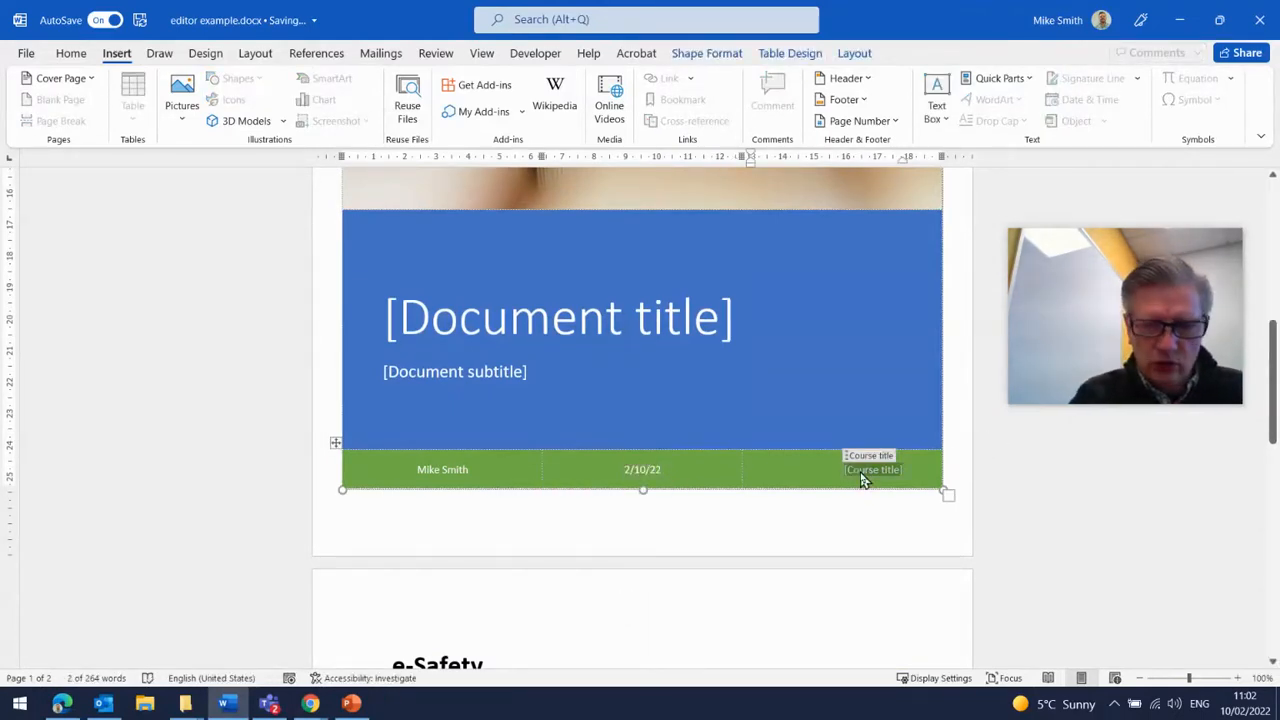
pyautogui.write('L3 IT')
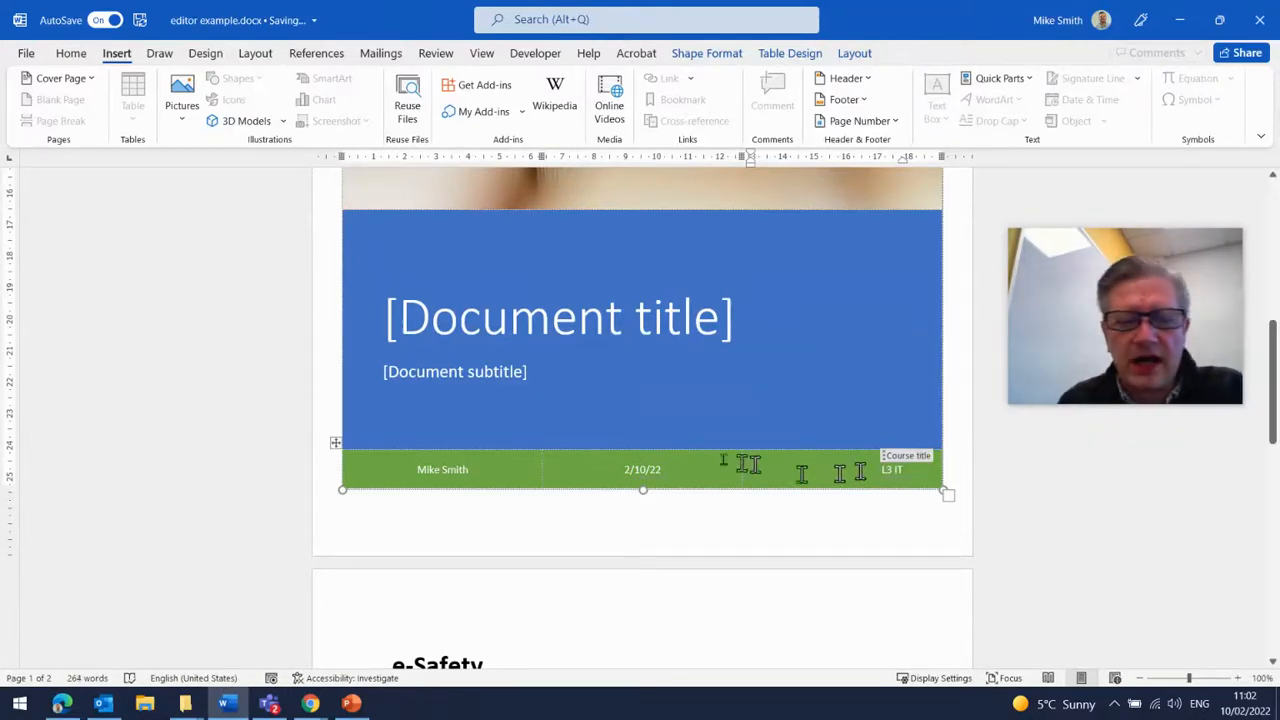
# - Enter the cover page title e-Safety and the subtitle Assignment 2
pyautogui.scroll(1, 700, 450)
pyautogui.click(660, 380)
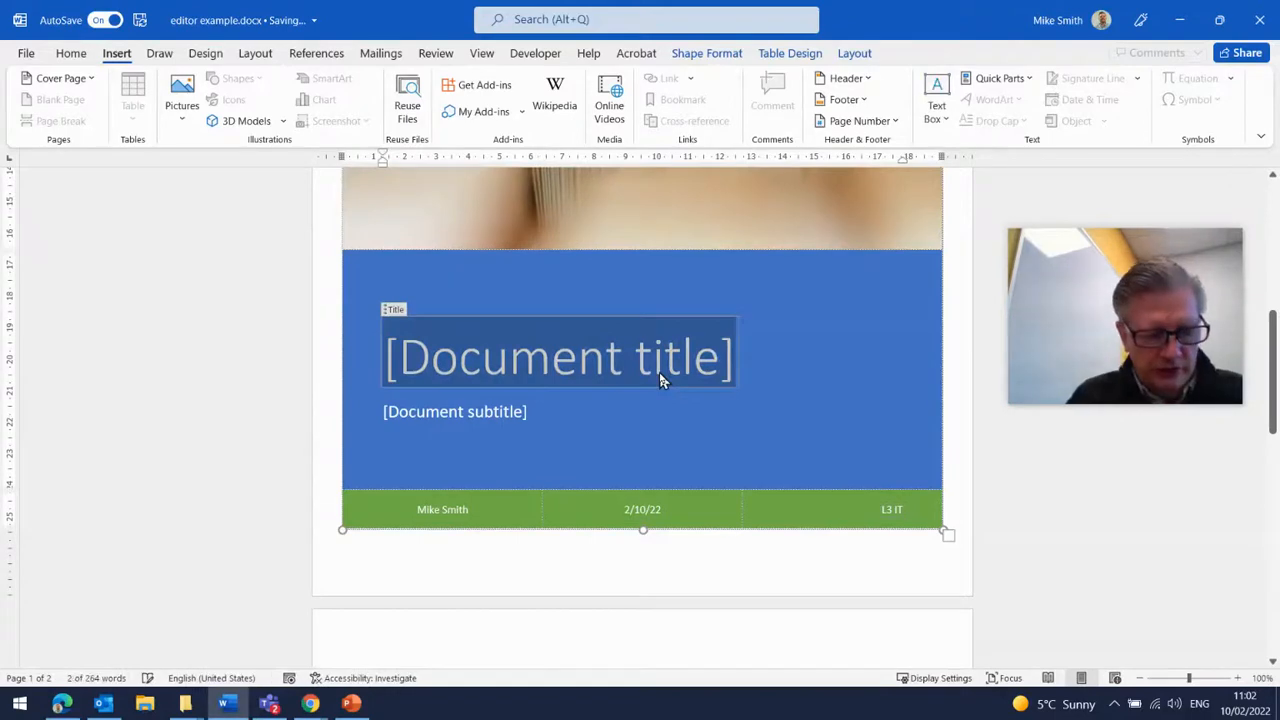
pyautogui.write('e-Sa')
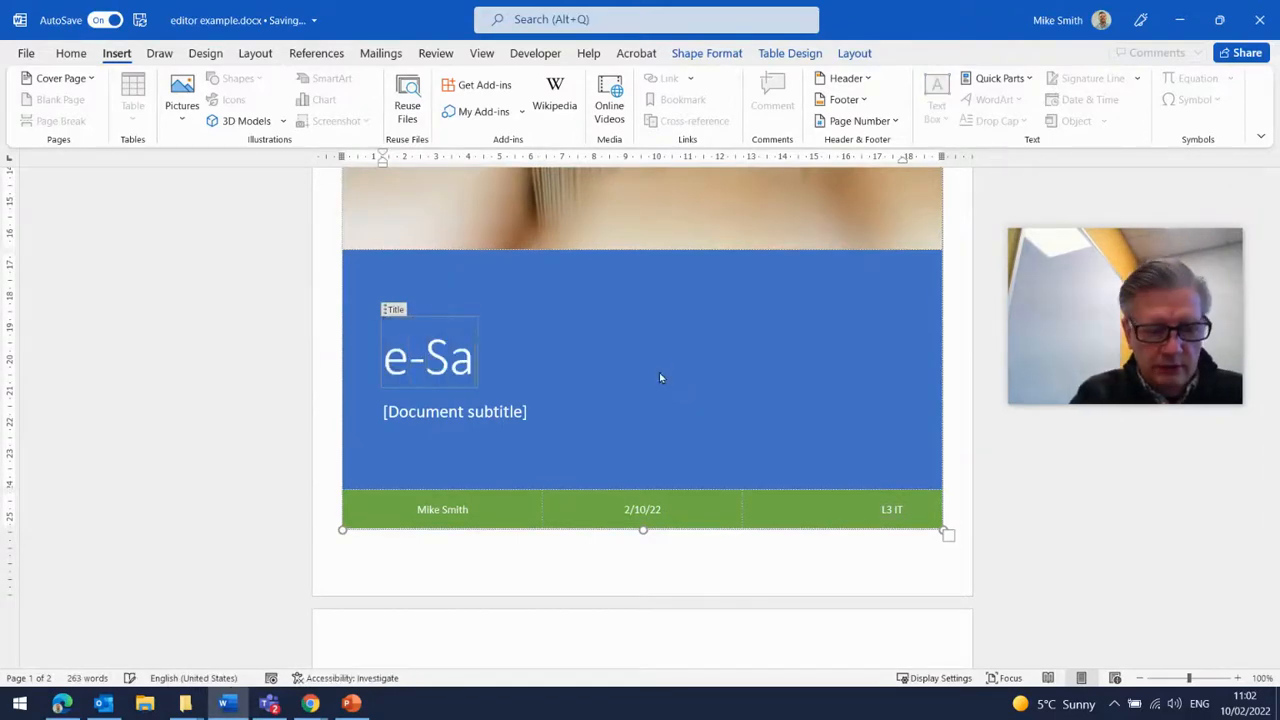
pyautogui.write('fety')
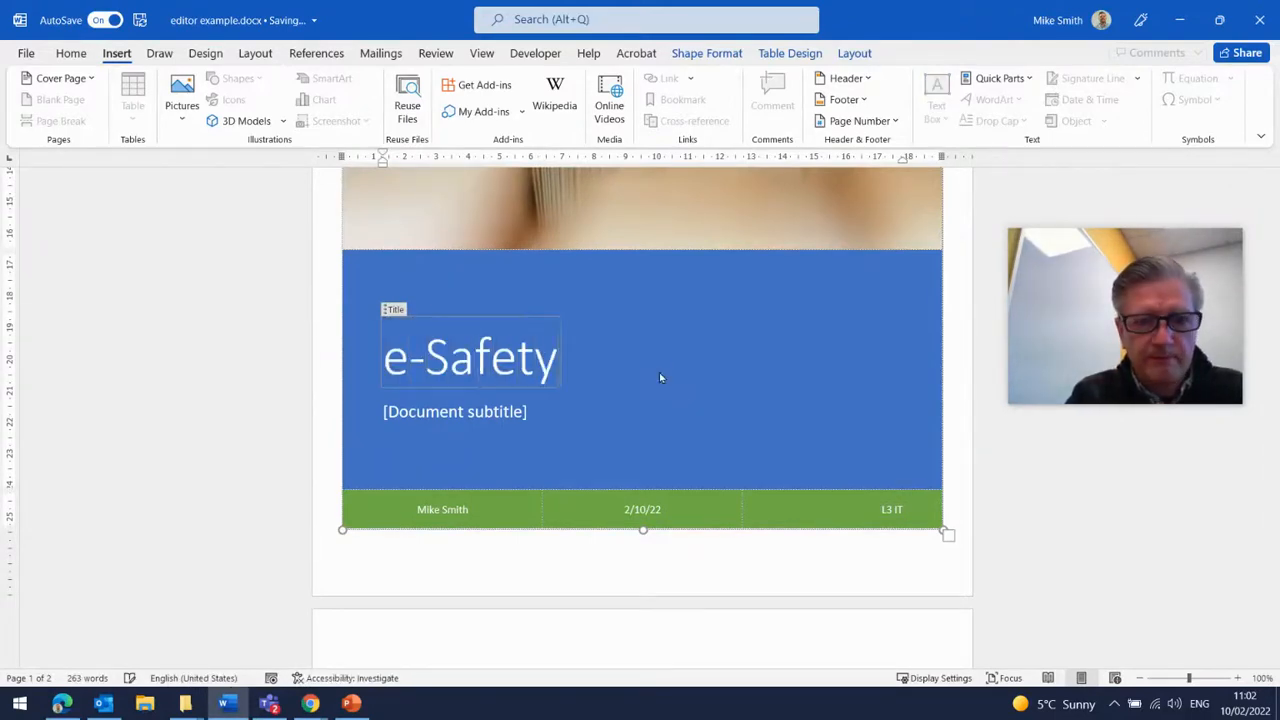
pyautogui.click(500, 420)
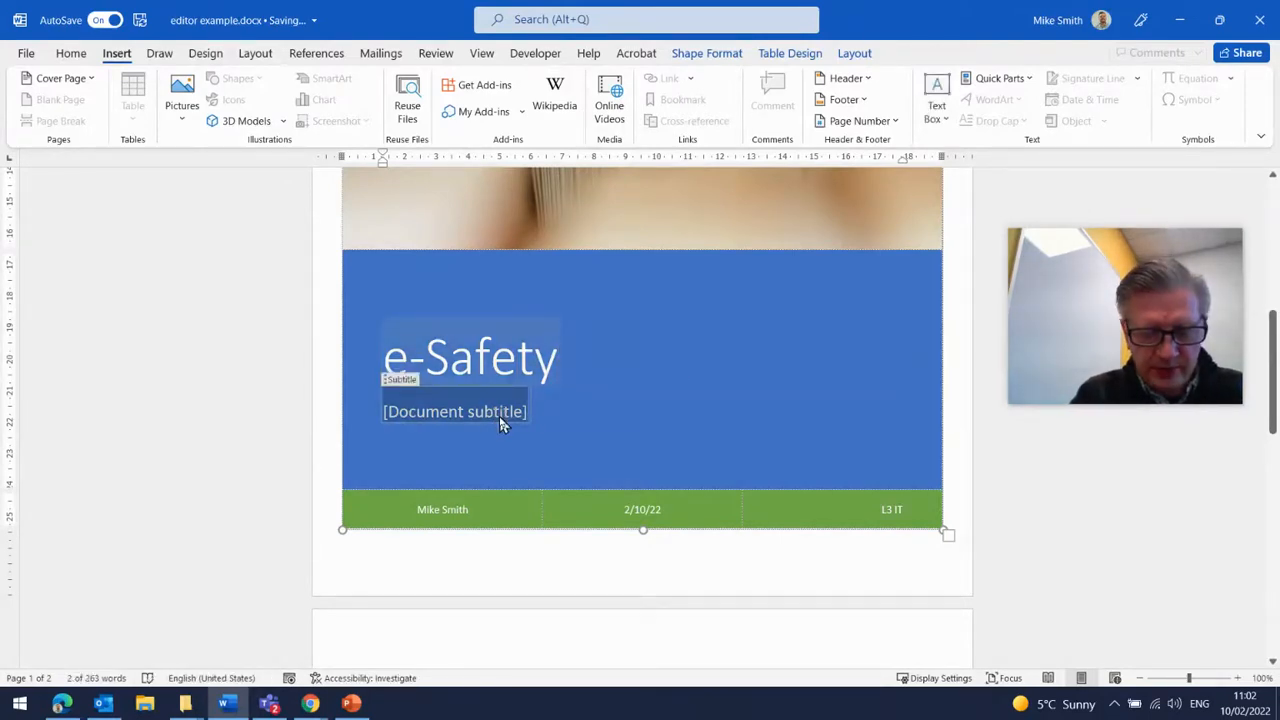
pyautogui.write('Assignment 2')
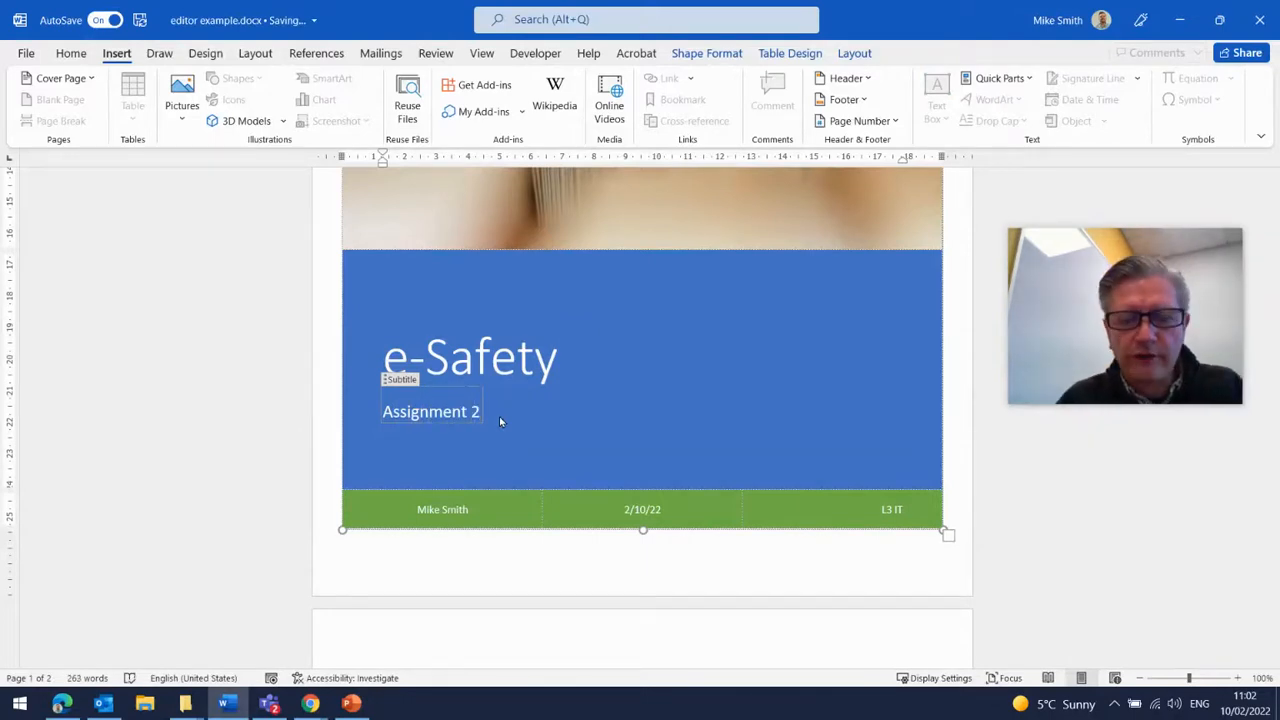
# - Review the finished cover page and the start of the document text below it
pyautogui.scroll(5, 640, 360)
pyautogui.click(645, 362)
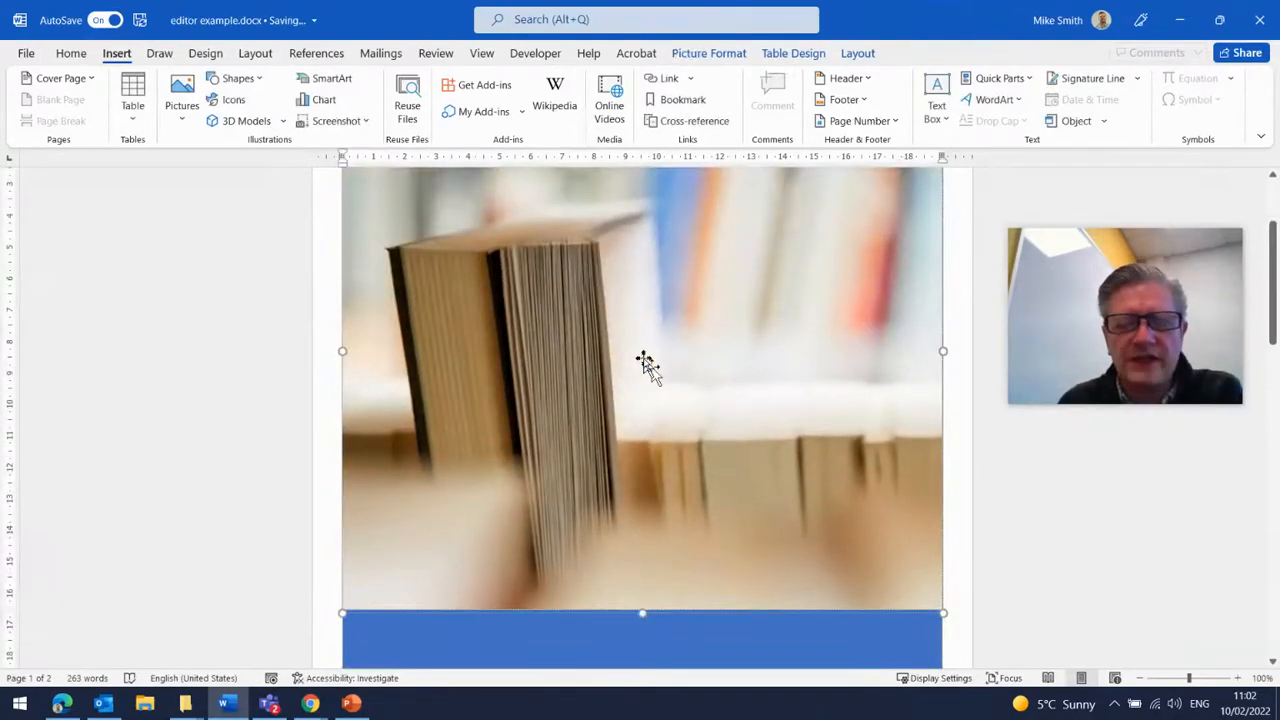
pyautogui.scroll(3, 650, 364)
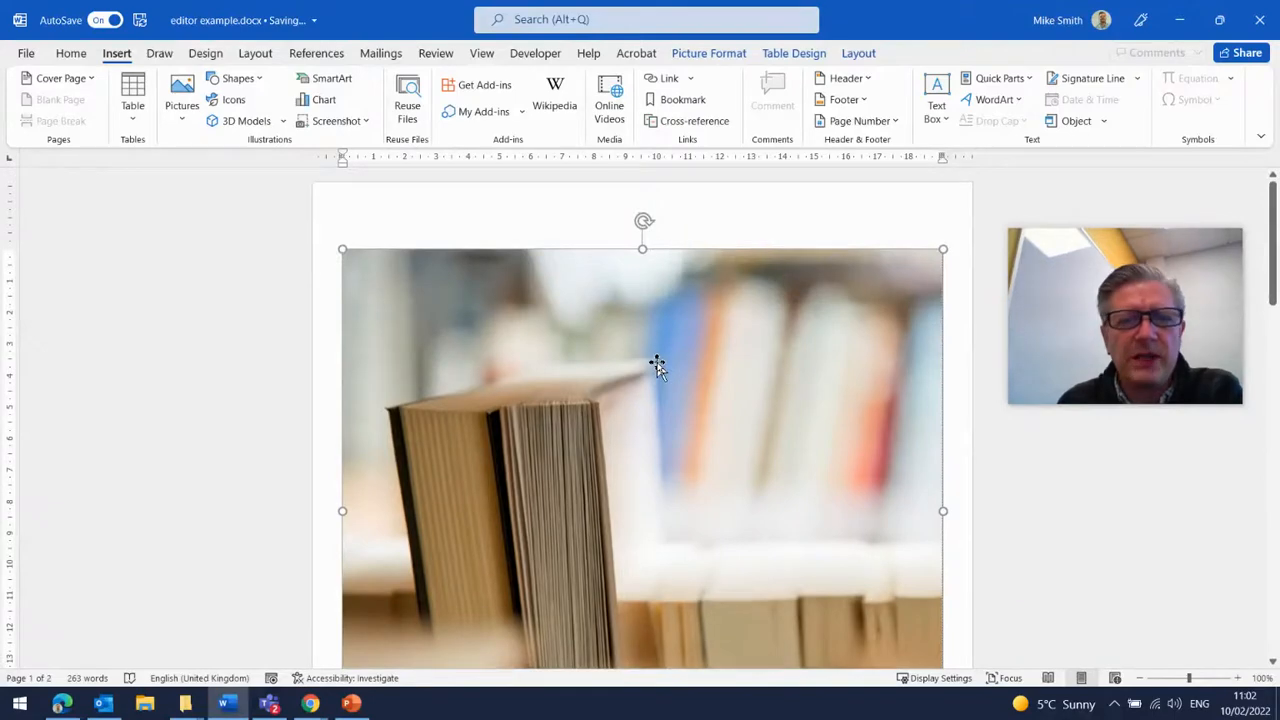
pyautogui.scroll(-5, 657, 366)
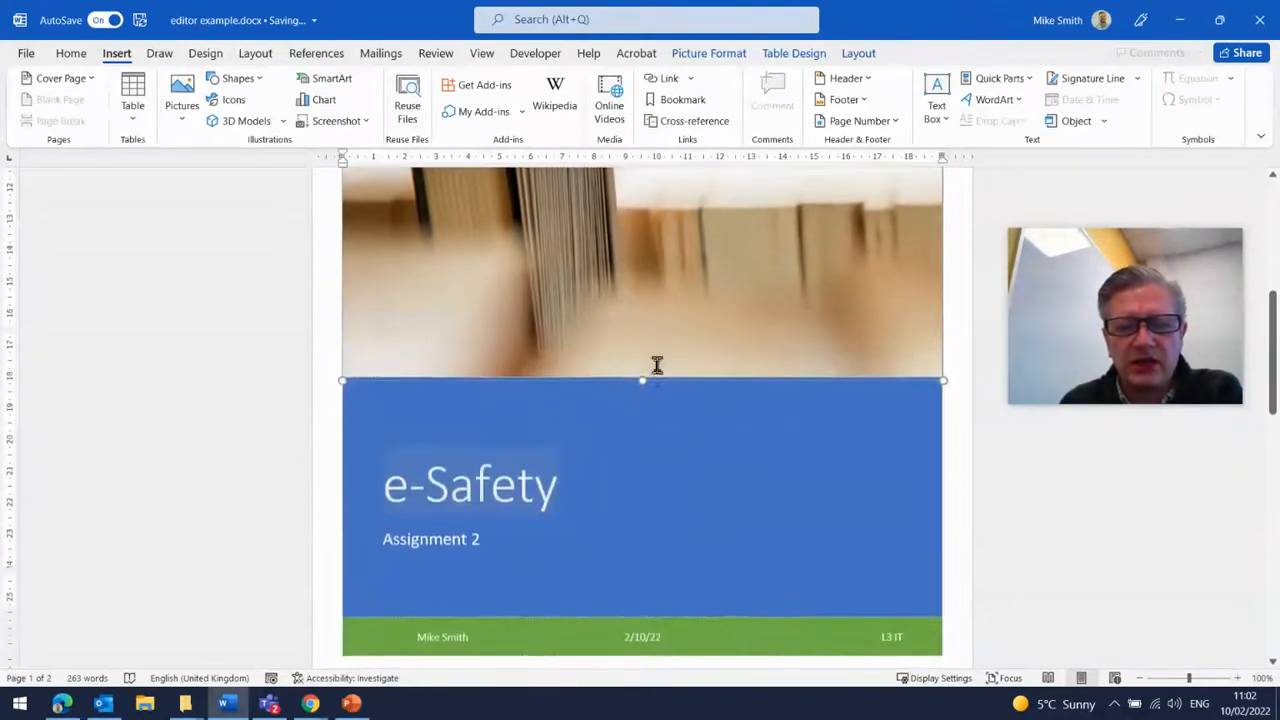
pyautogui.scroll(-5, 657, 366)
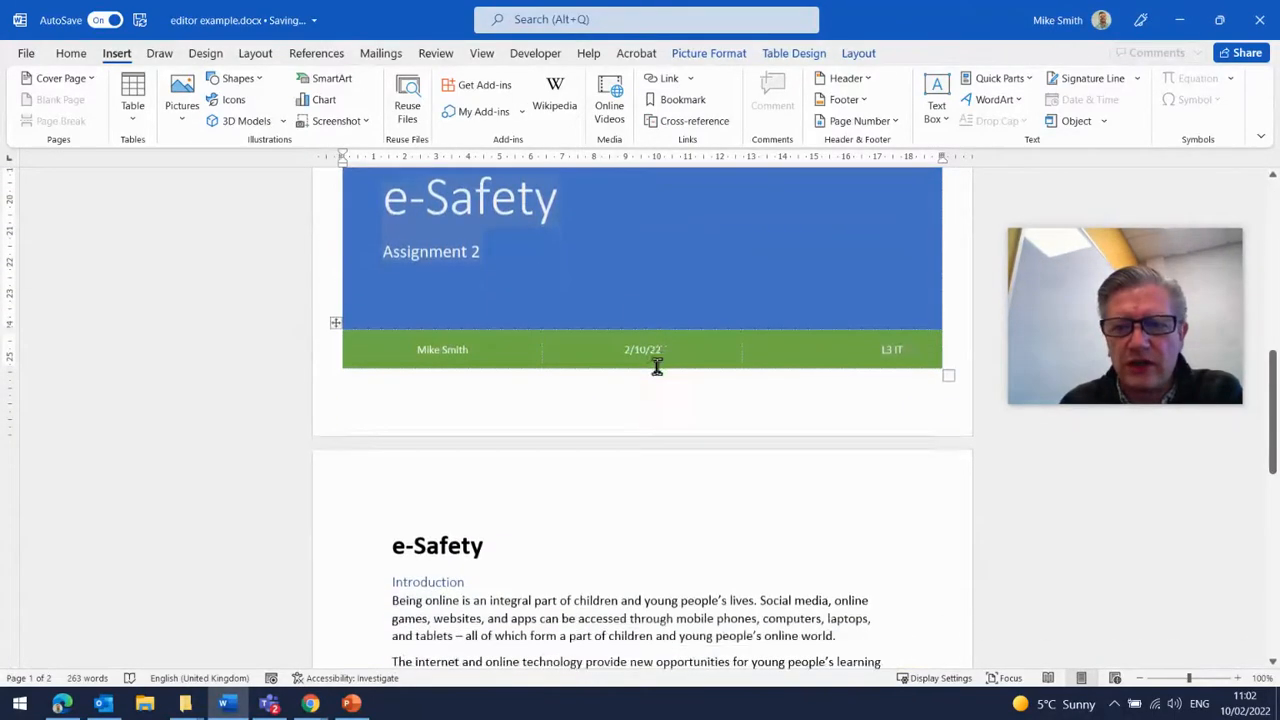
pyautogui.scroll(-5, 661, 369)
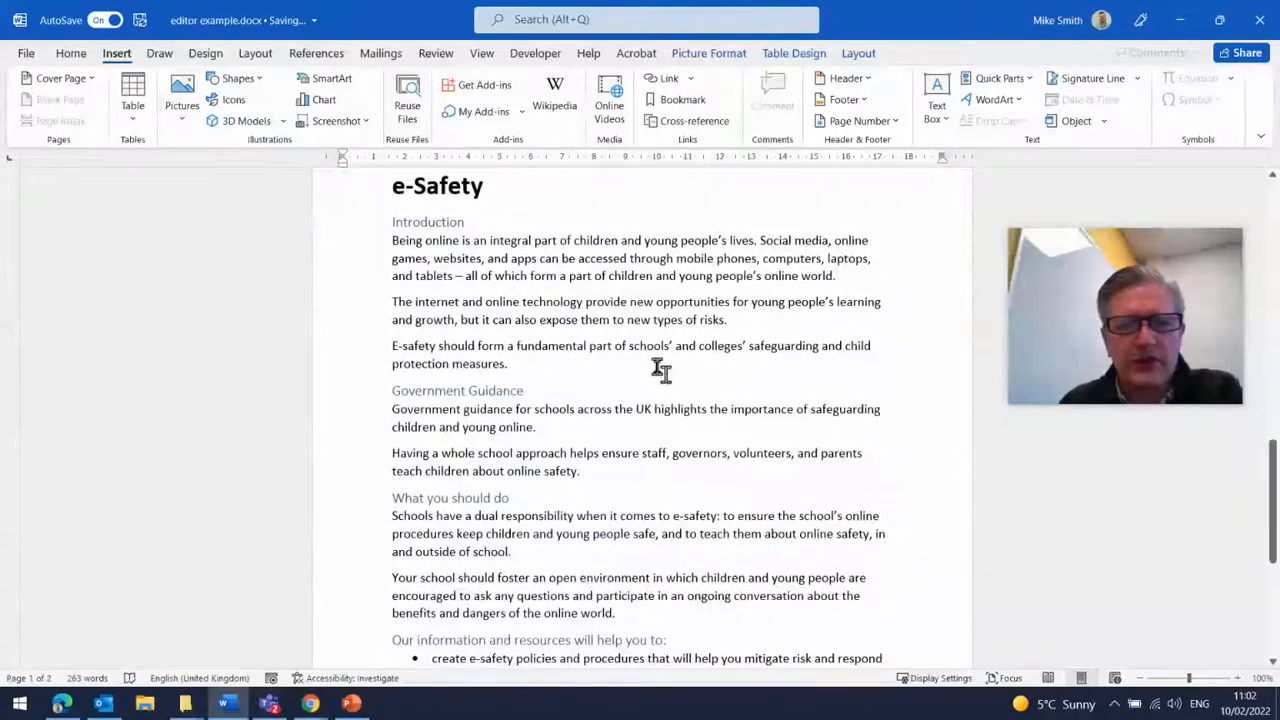
pyautogui.scroll(1, 676, 354)
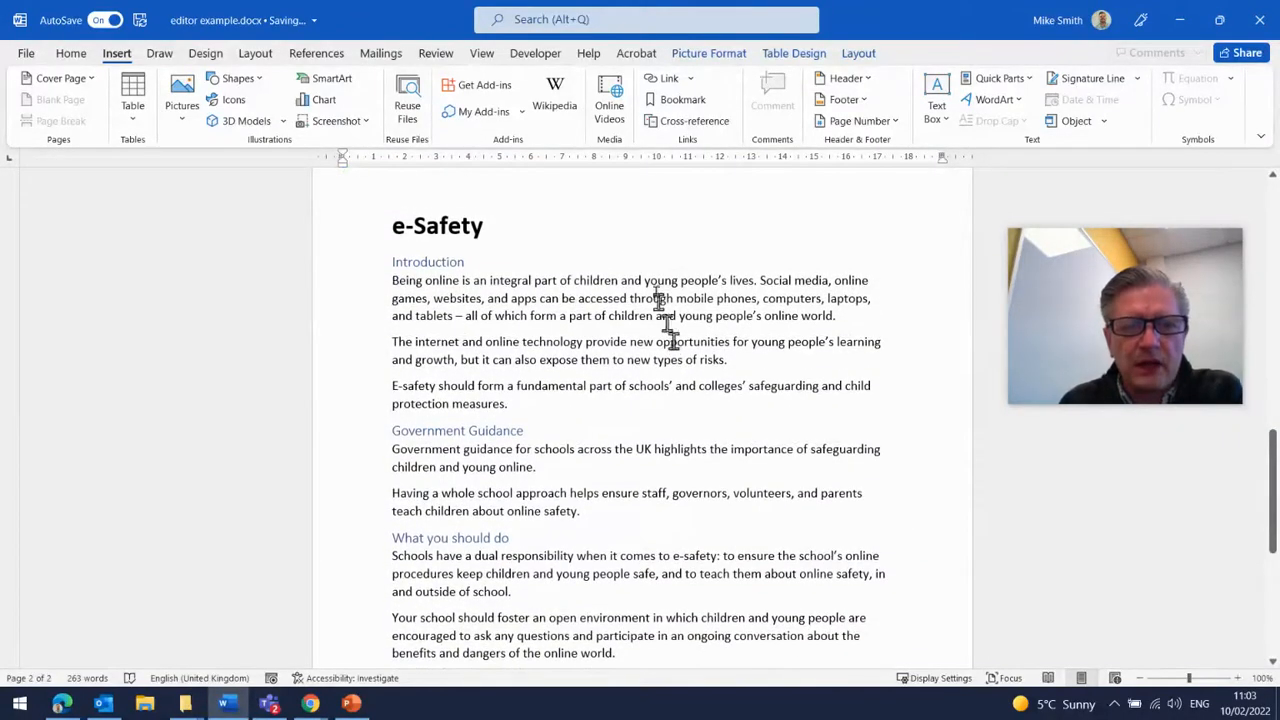
# - Insert an empty paragraph directly below the e-Safety title on the first text page
pyautogui.click(610, 236)
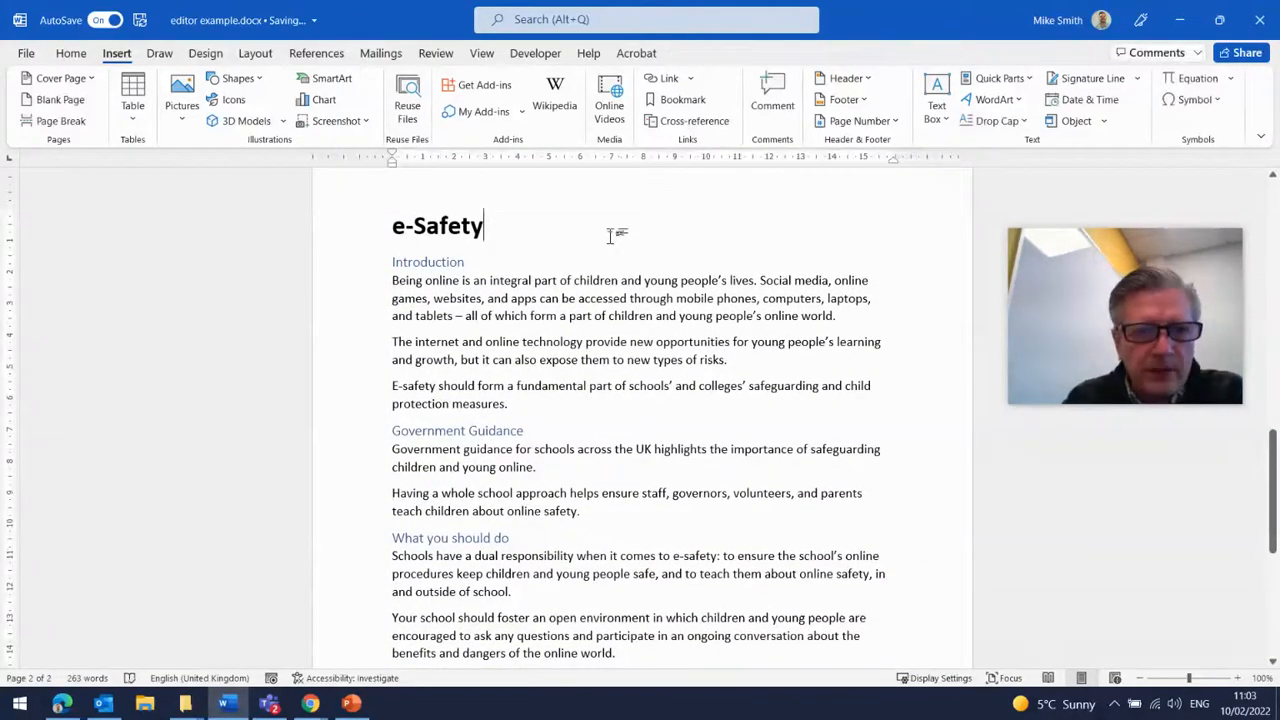
pyautogui.press('Return')
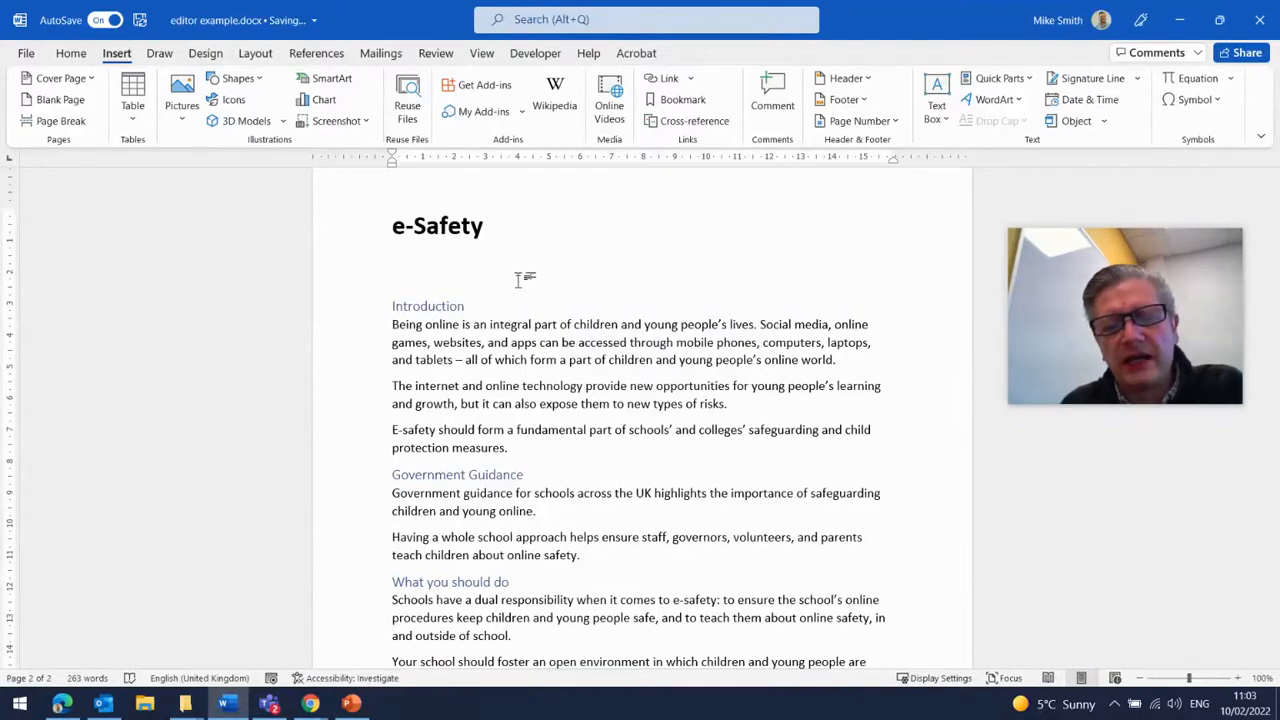
pyautogui.click(72, 53)
pyautogui.click(110, 119)
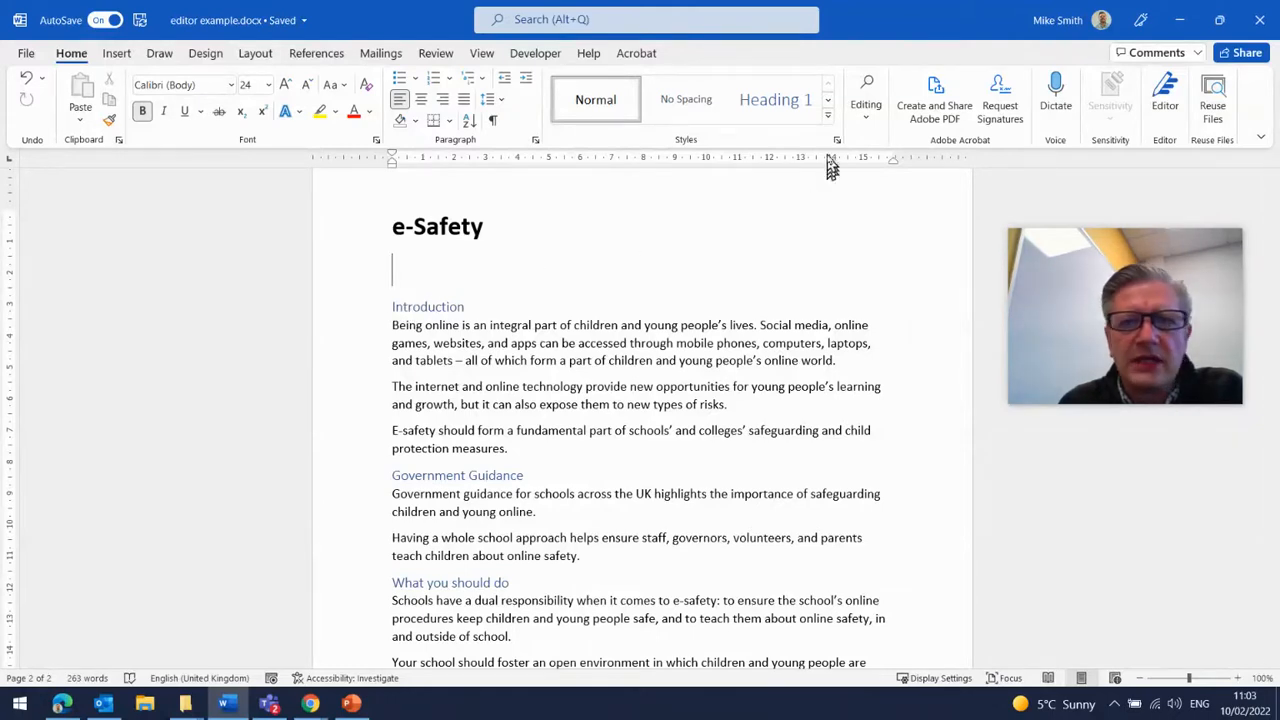
pyautogui.click(830, 119)
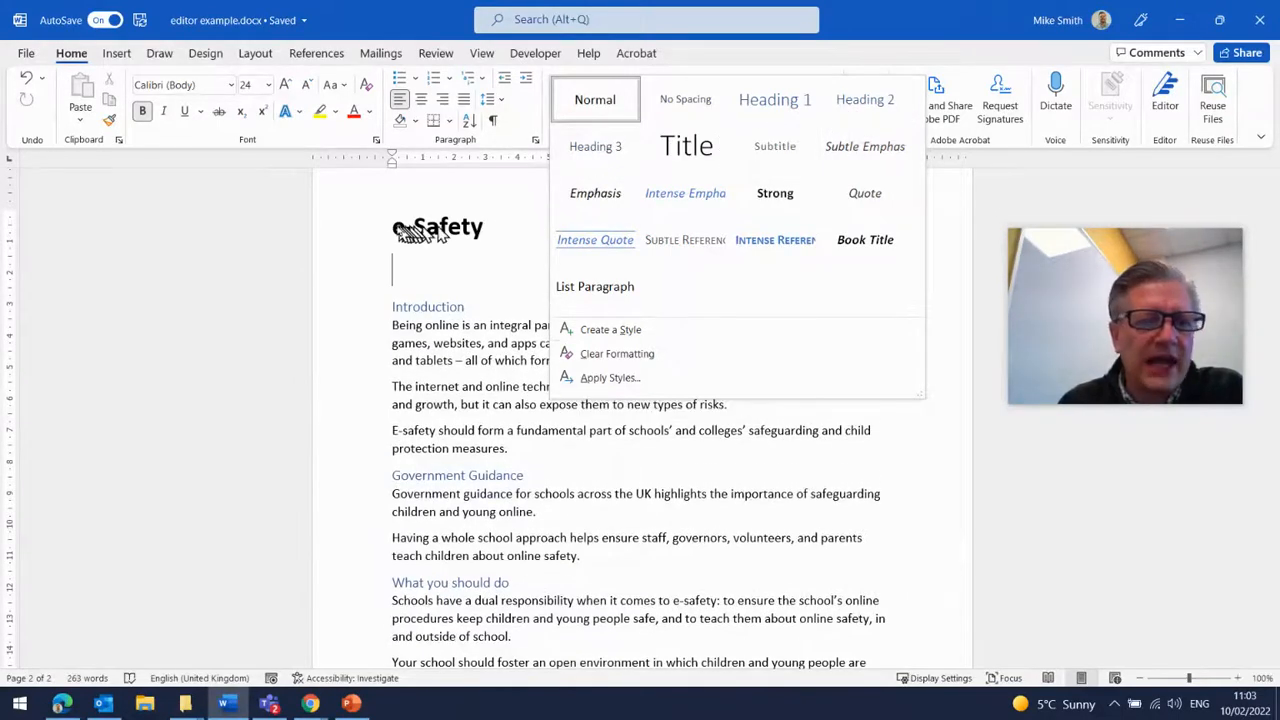
pyautogui.click(450, 265)
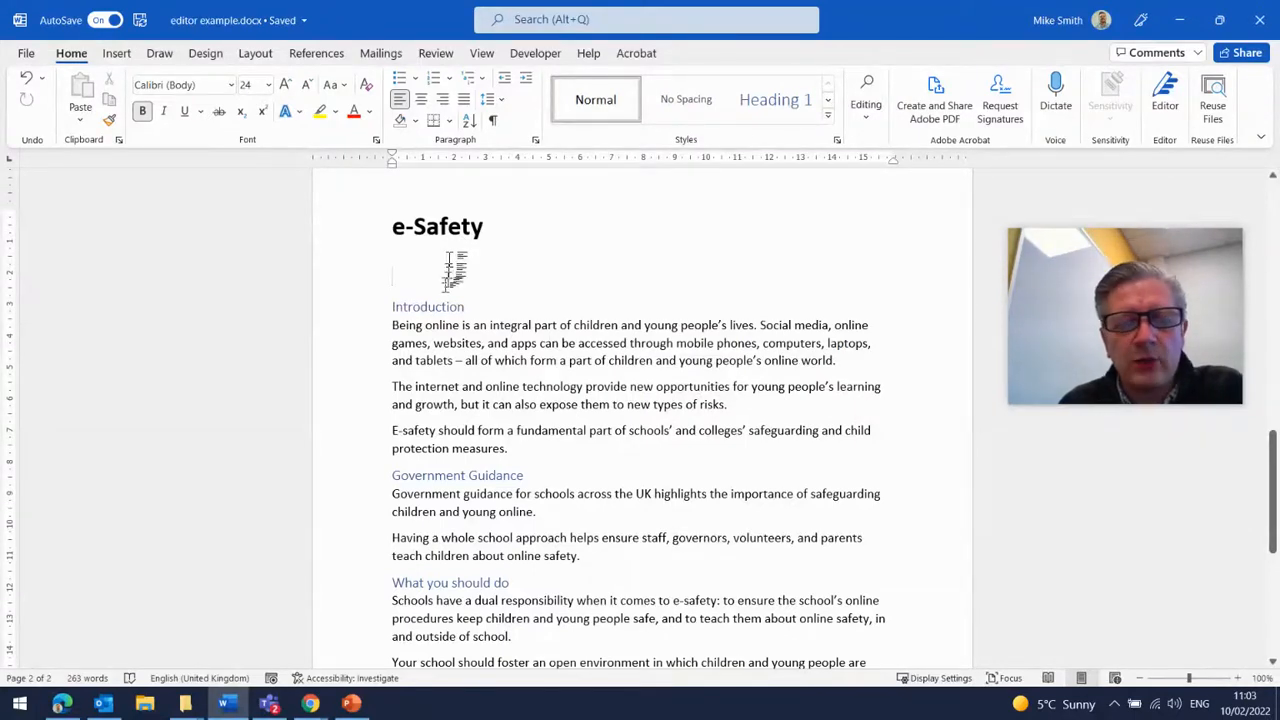
# - Insert Automatic Table 1 as the table of contents in the empty paragraph below the e-Safety title
pyautogui.scroll(-2, 582, 452)
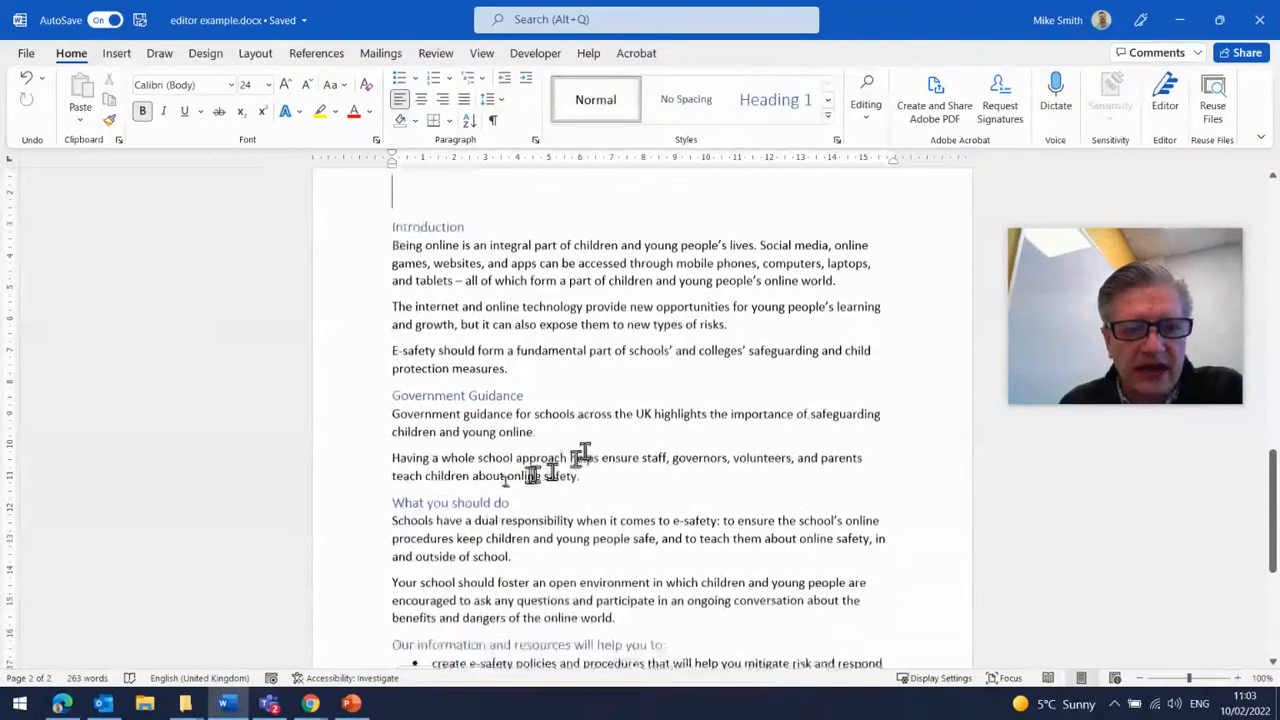
pyautogui.scroll(-6, 480, 500)
pyautogui.scroll(7, 480, 502)
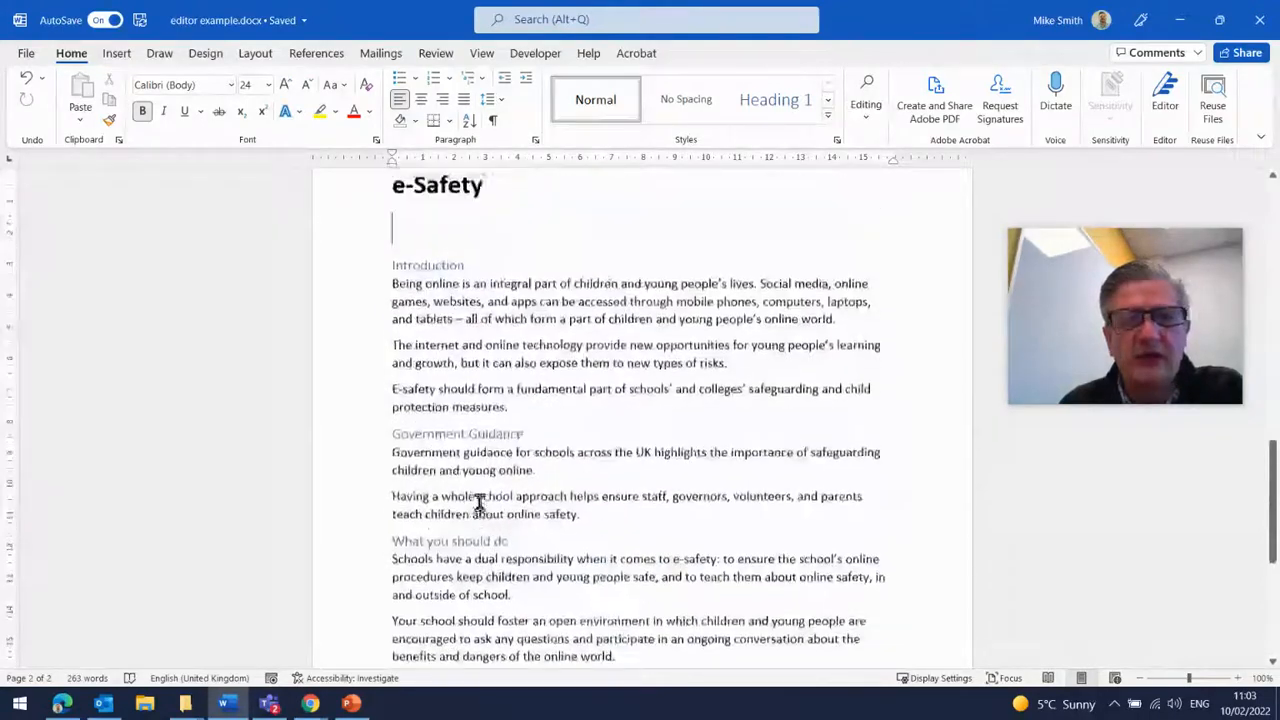
pyautogui.scroll(4, 480, 503)
pyautogui.scroll(-2, 590, 418)
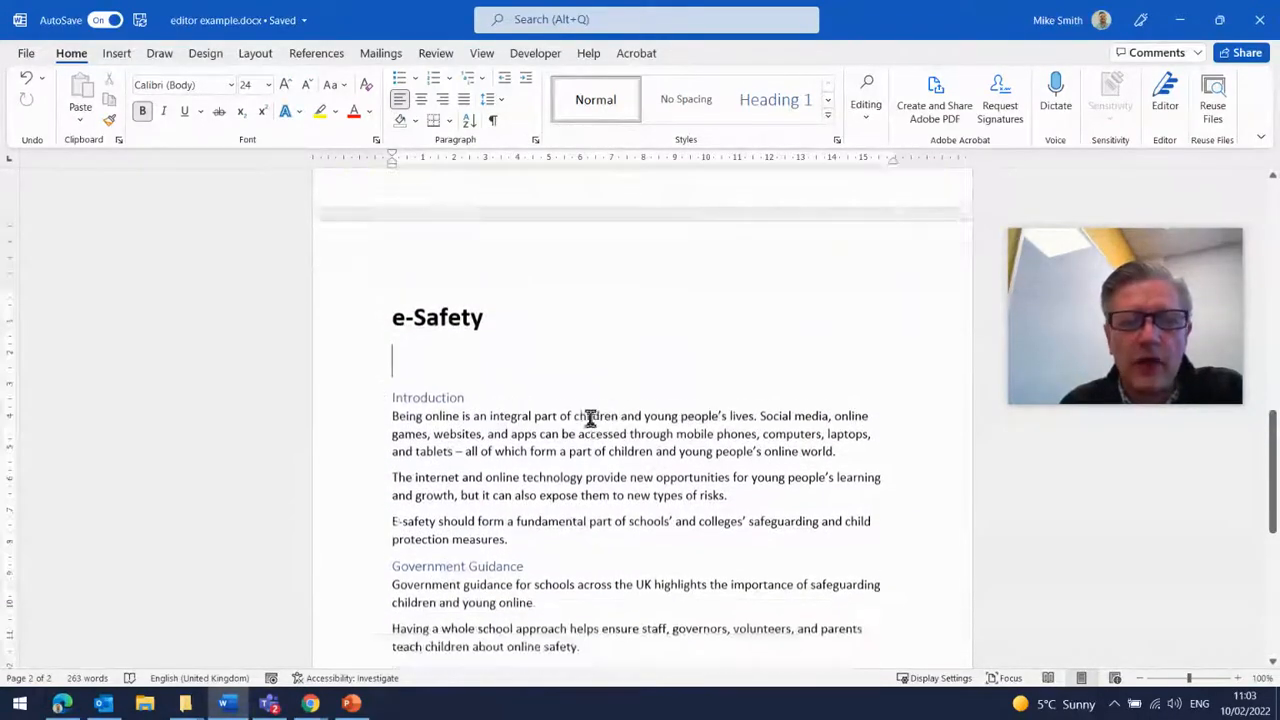
pyautogui.scroll(-1, 588, 416)
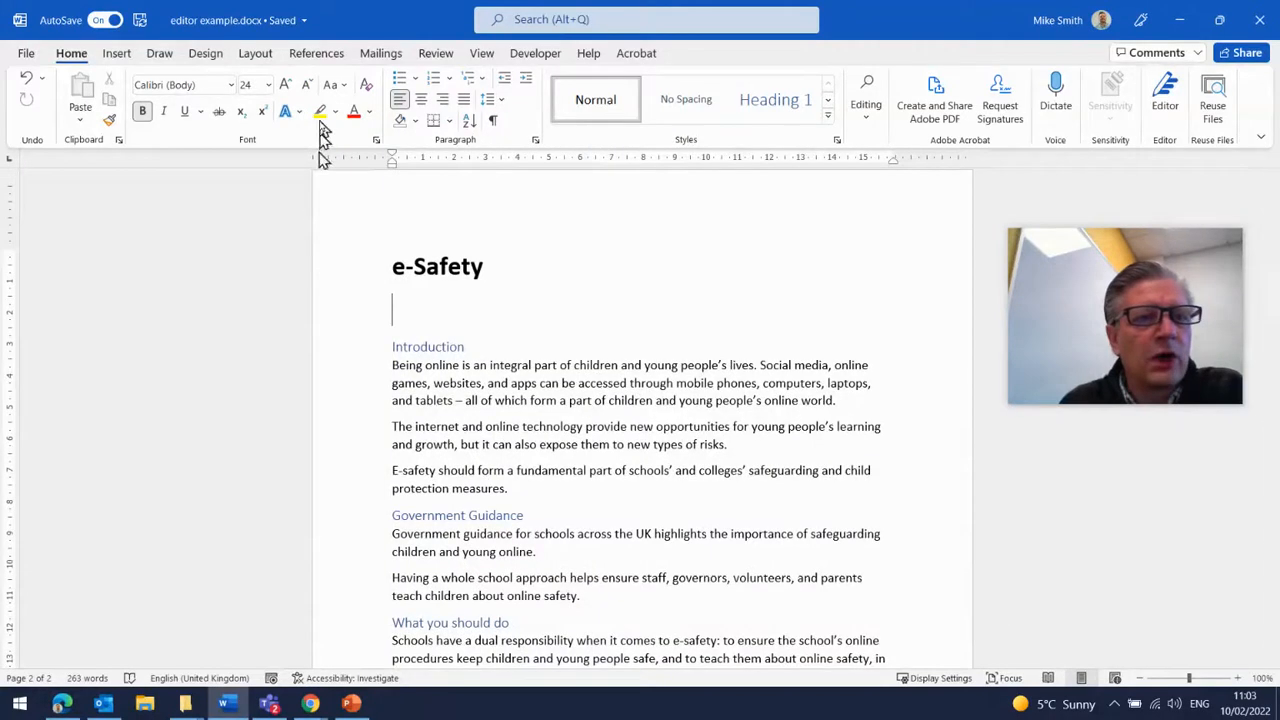
pyautogui.click(316, 53)
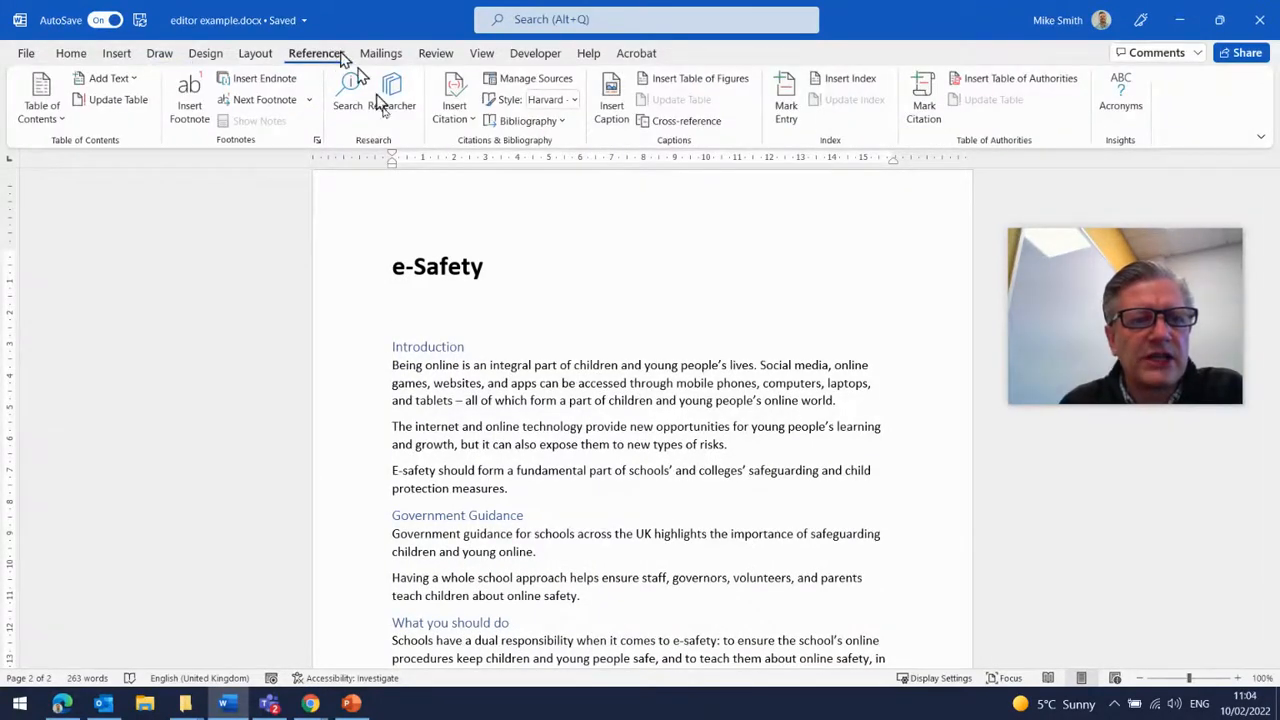
pyautogui.click(55, 112)
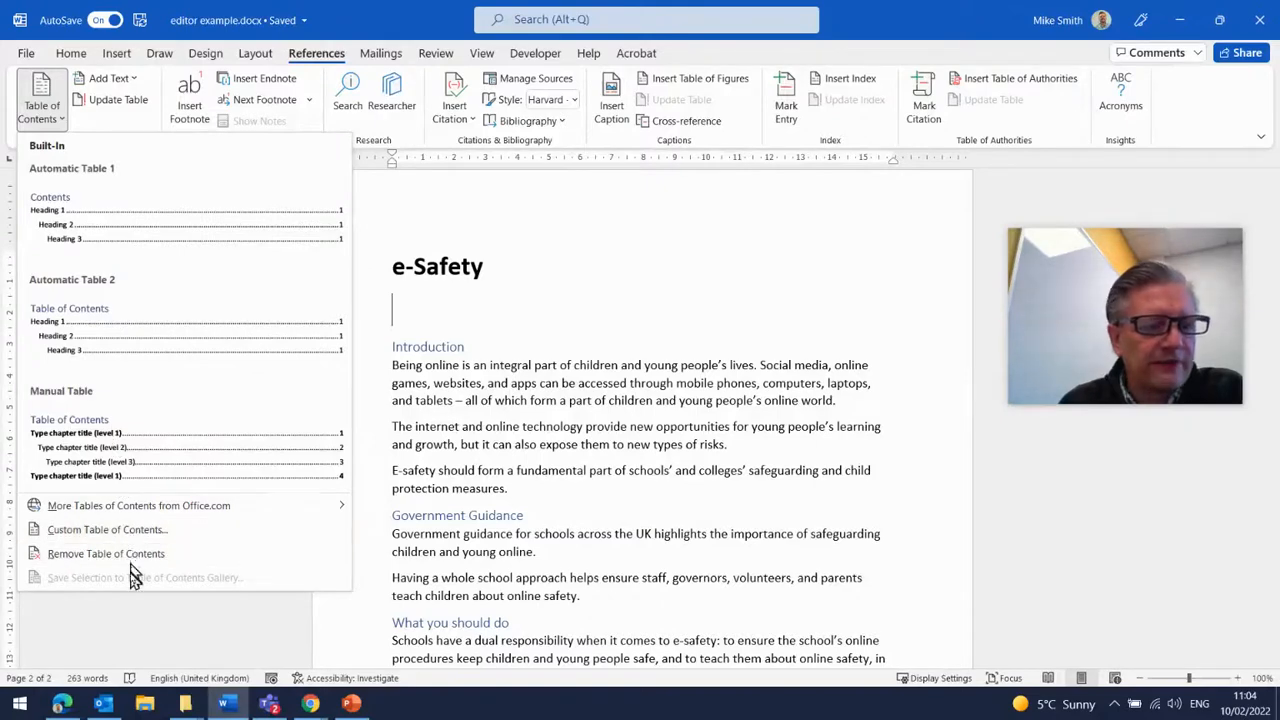
pyautogui.click(139, 235)
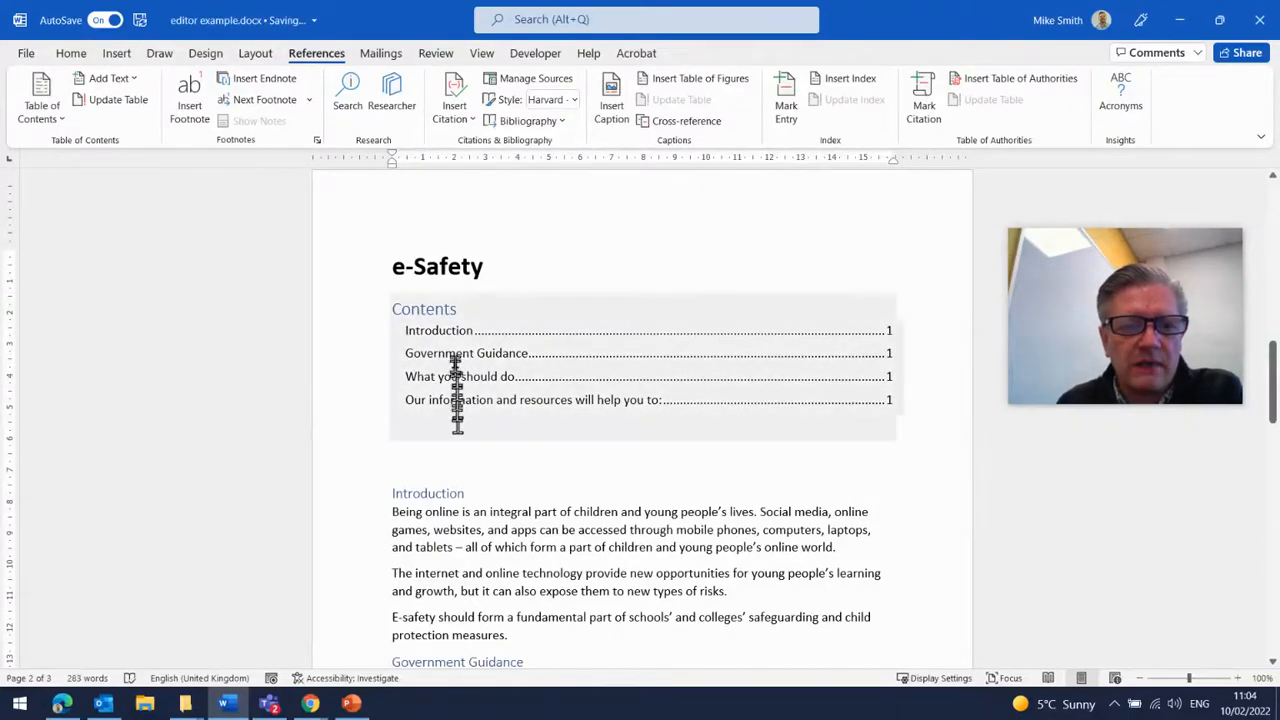
# - Add a new Sources paragraph followed by the line Blah after the last bullet at the document's end
pyautogui.scroll(-8, 452, 484)
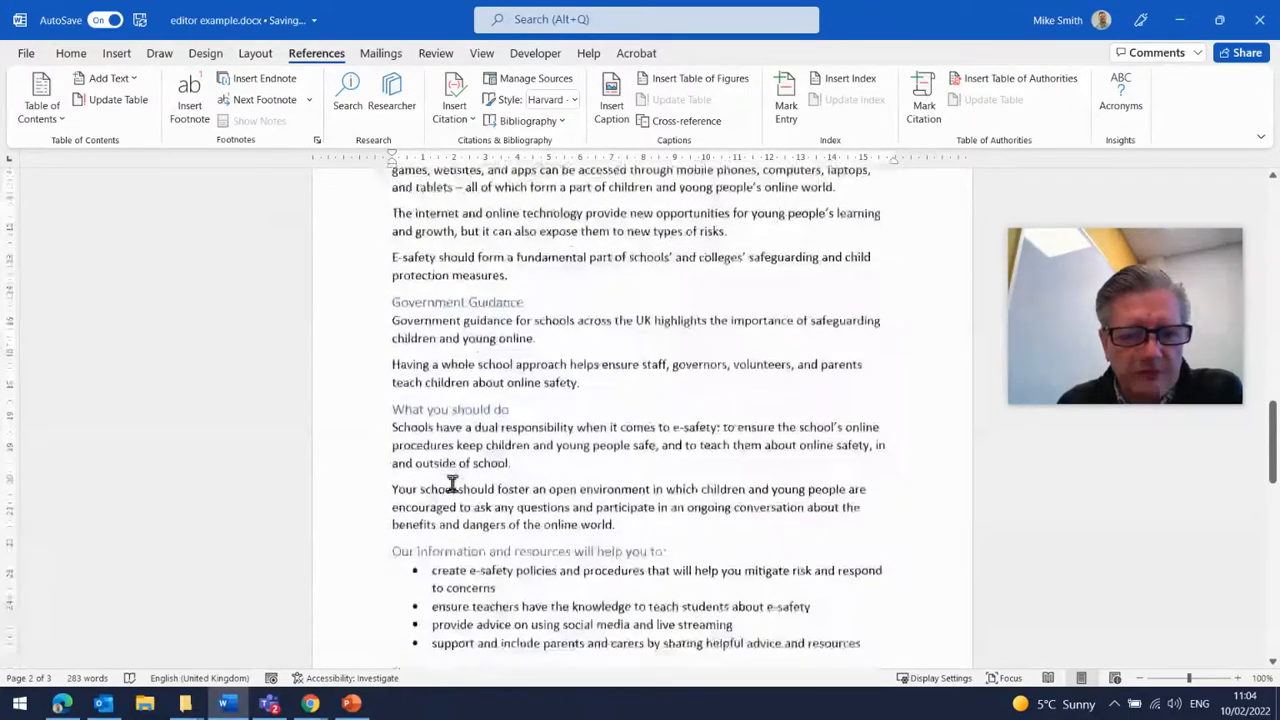
pyautogui.scroll(4, 452, 484)
pyautogui.scroll(4, 452, 484)
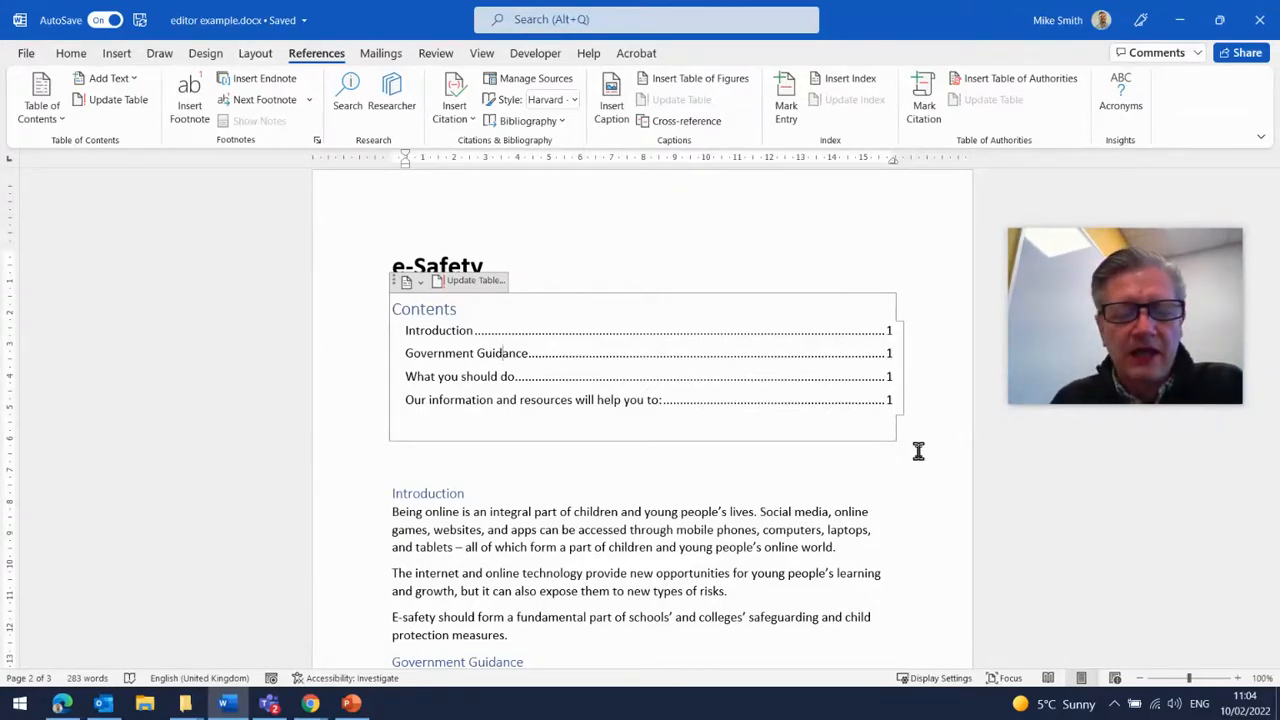
pyautogui.scroll(-9, 828, 437)
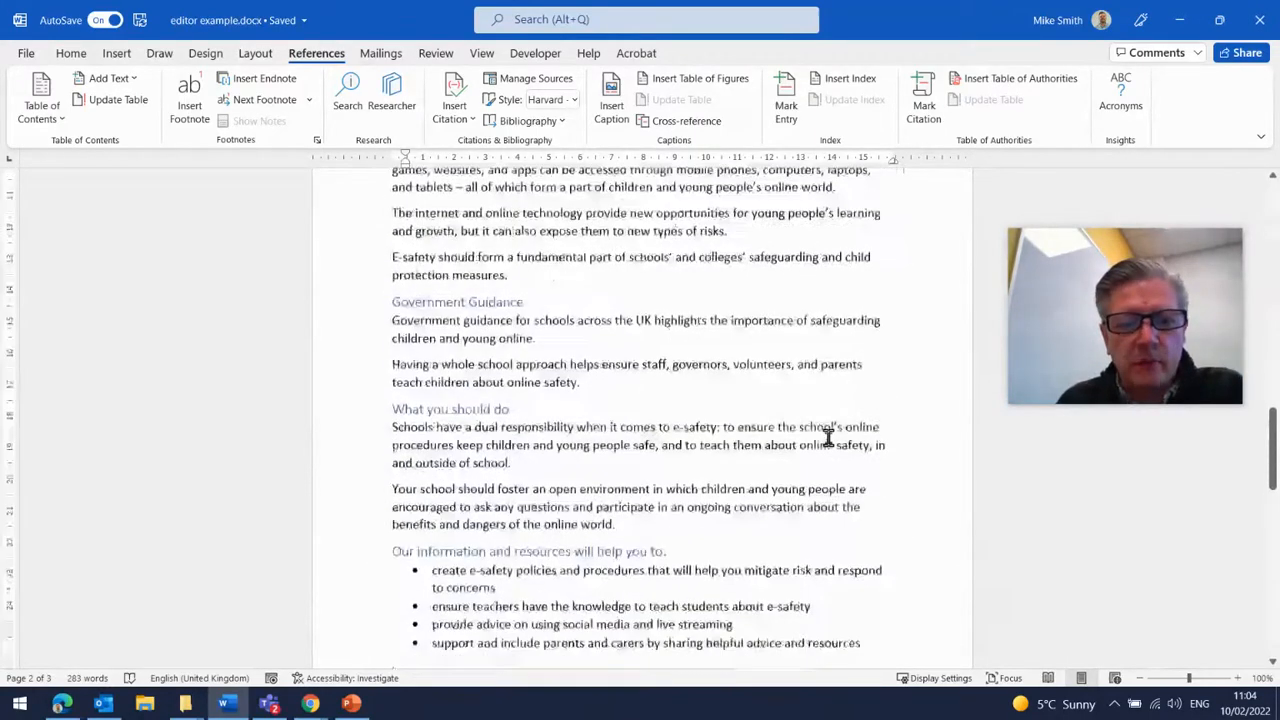
pyautogui.scroll(-6, 828, 437)
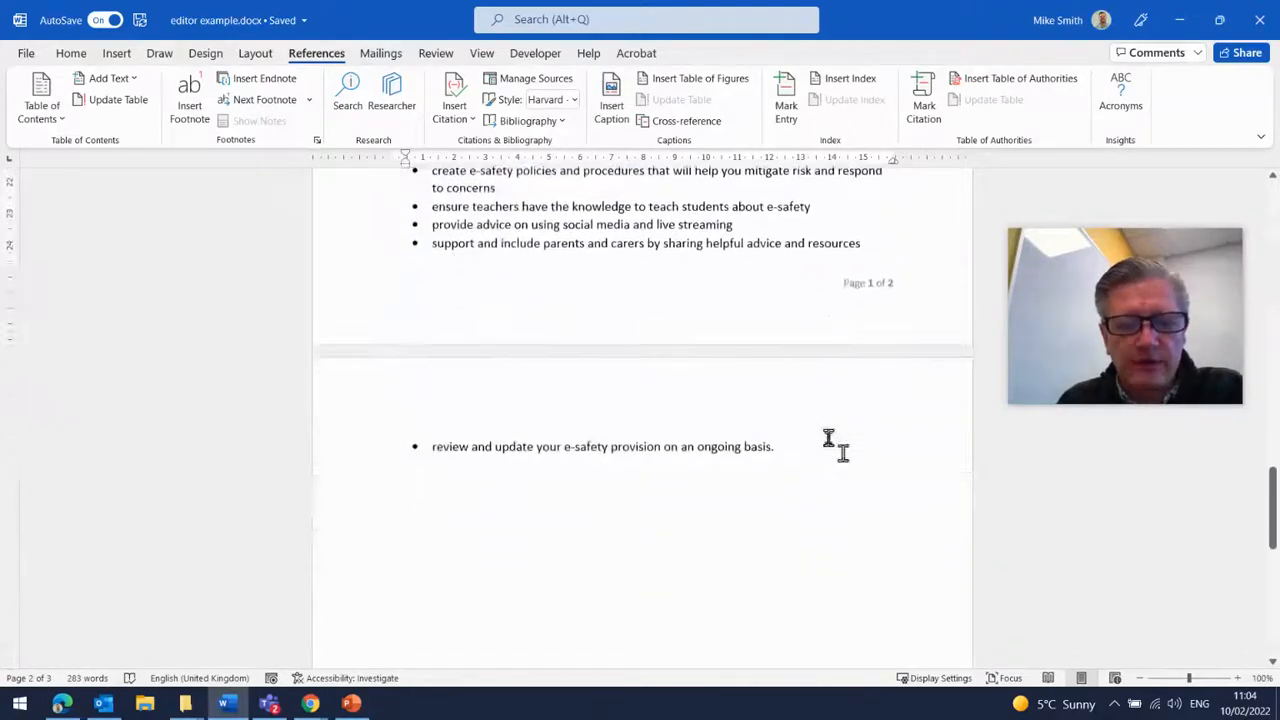
pyautogui.click(828, 444)
pyautogui.press('Return')
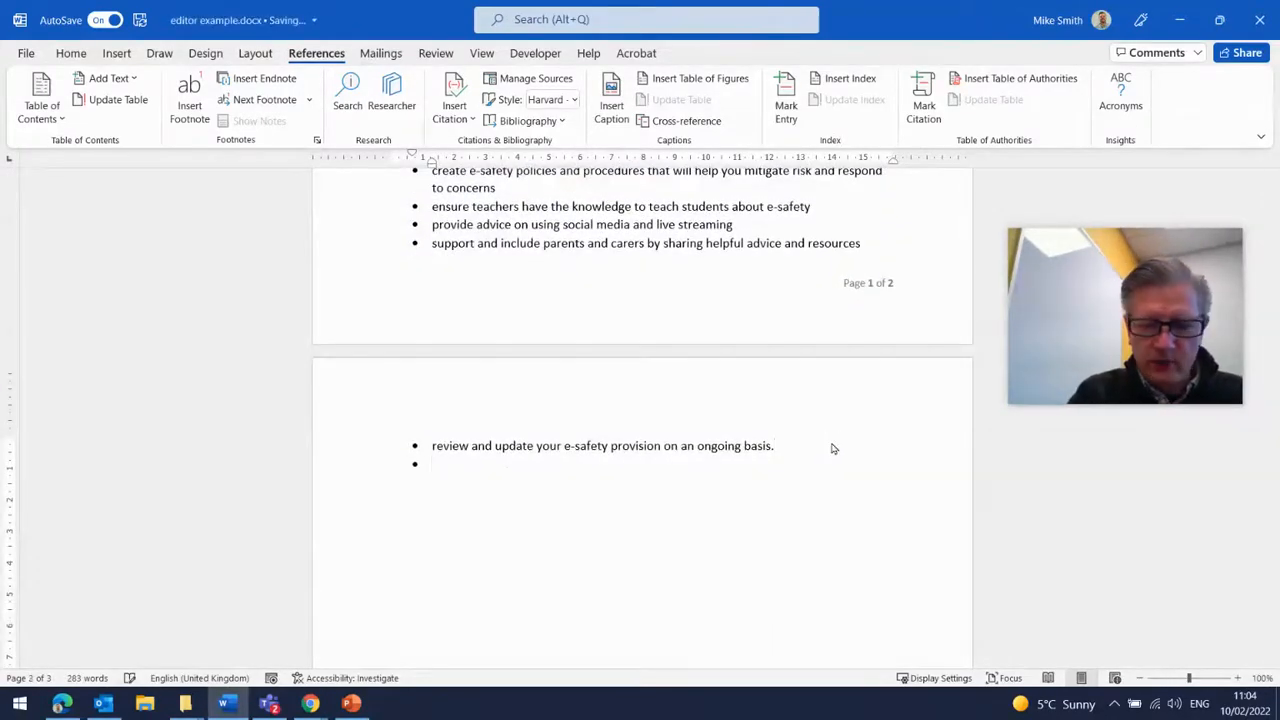
pyautogui.press('Return')
pyautogui.write('pu')
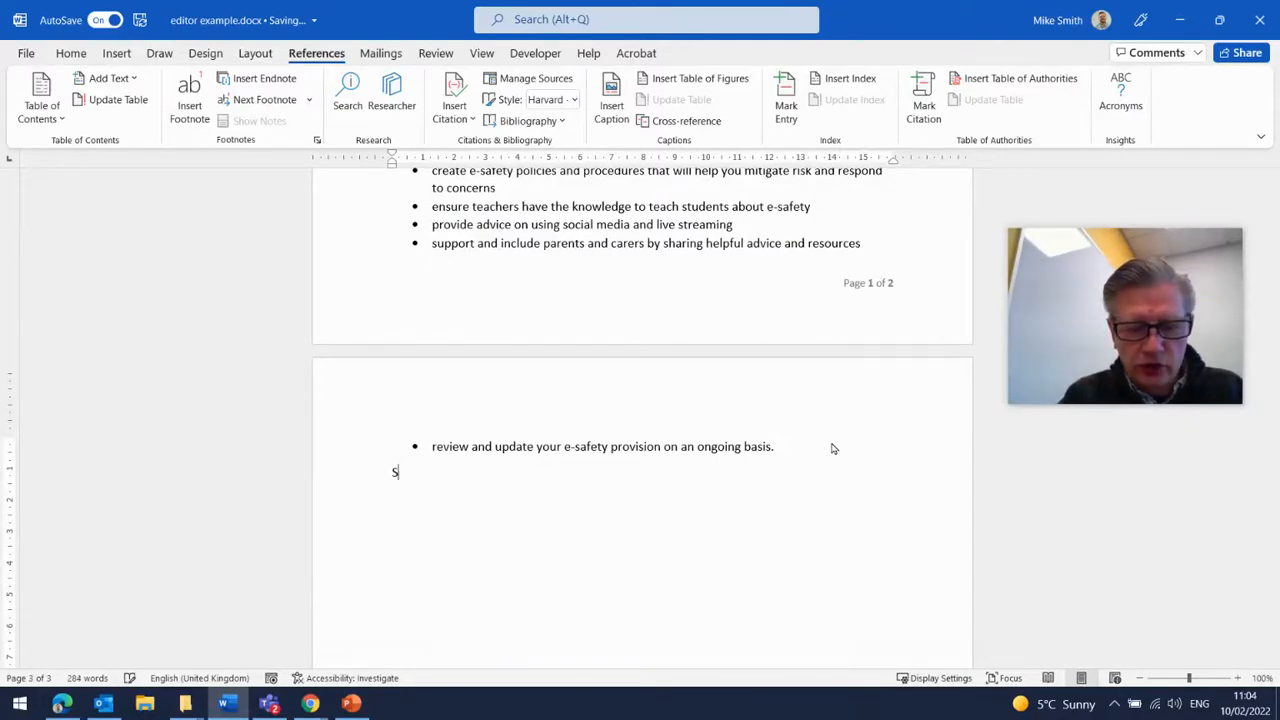
pyautogui.write('rces')
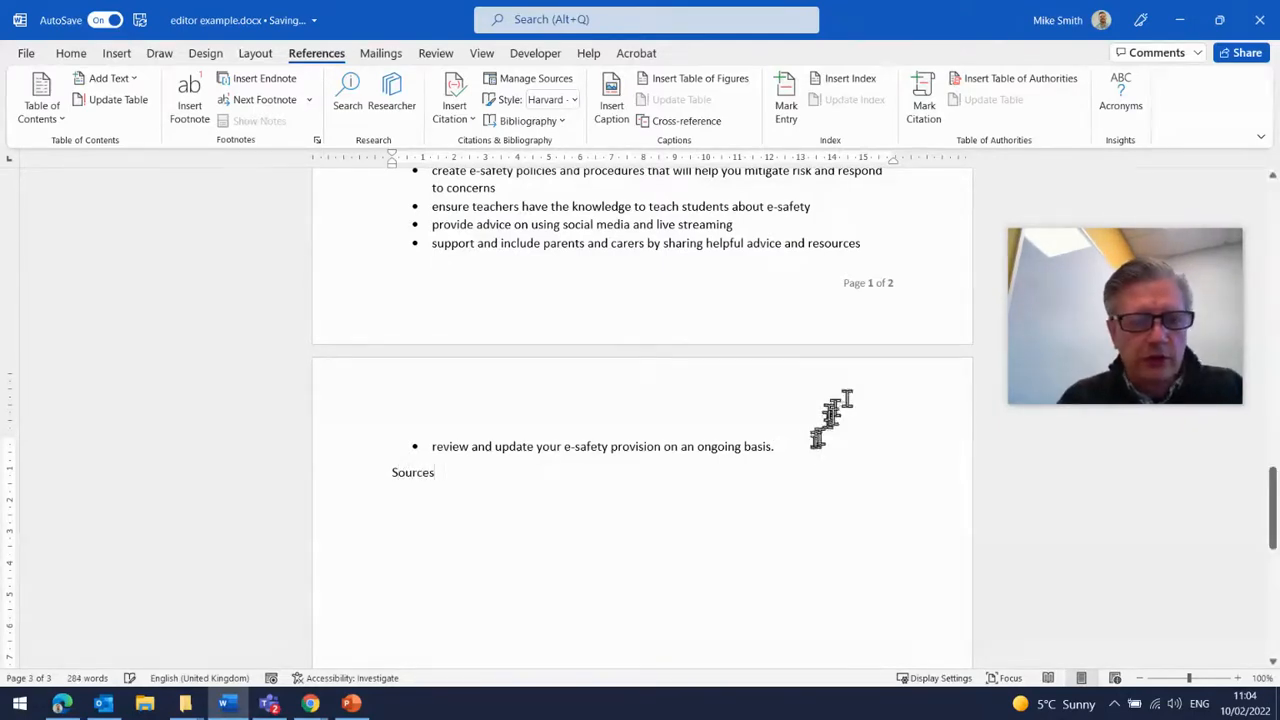
pyautogui.press('Return')
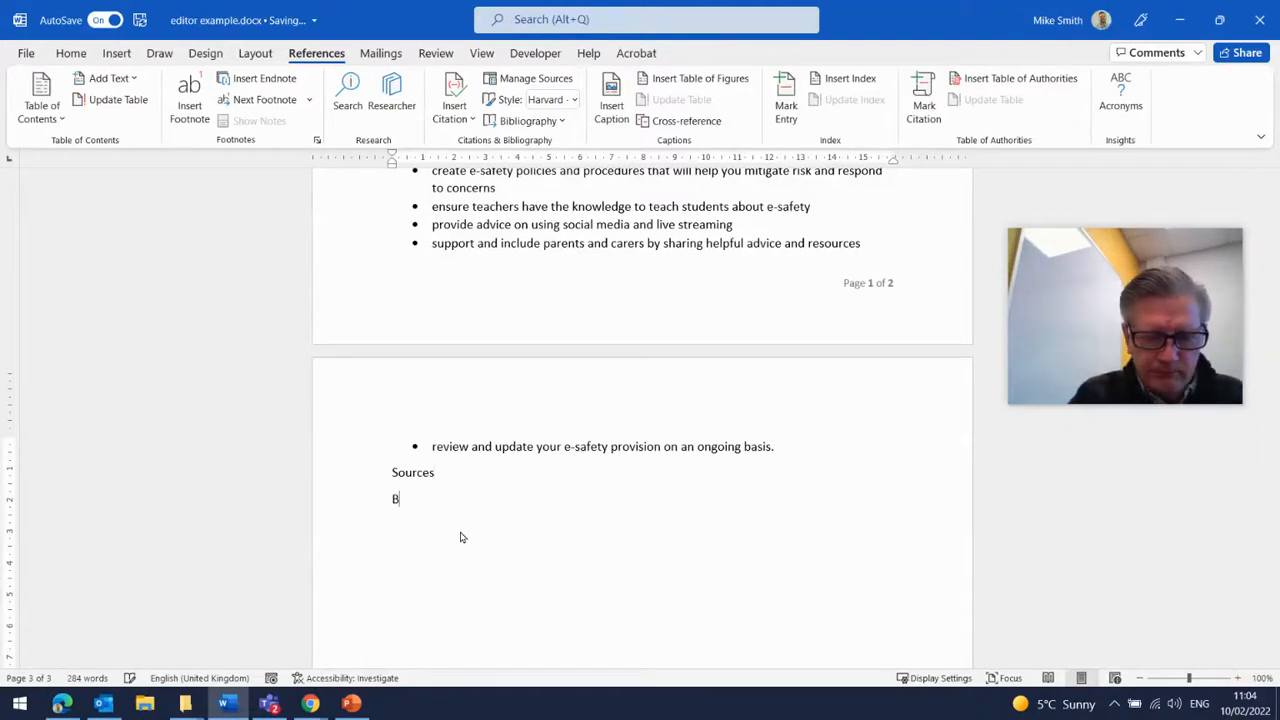
pyautogui.write('Blah')
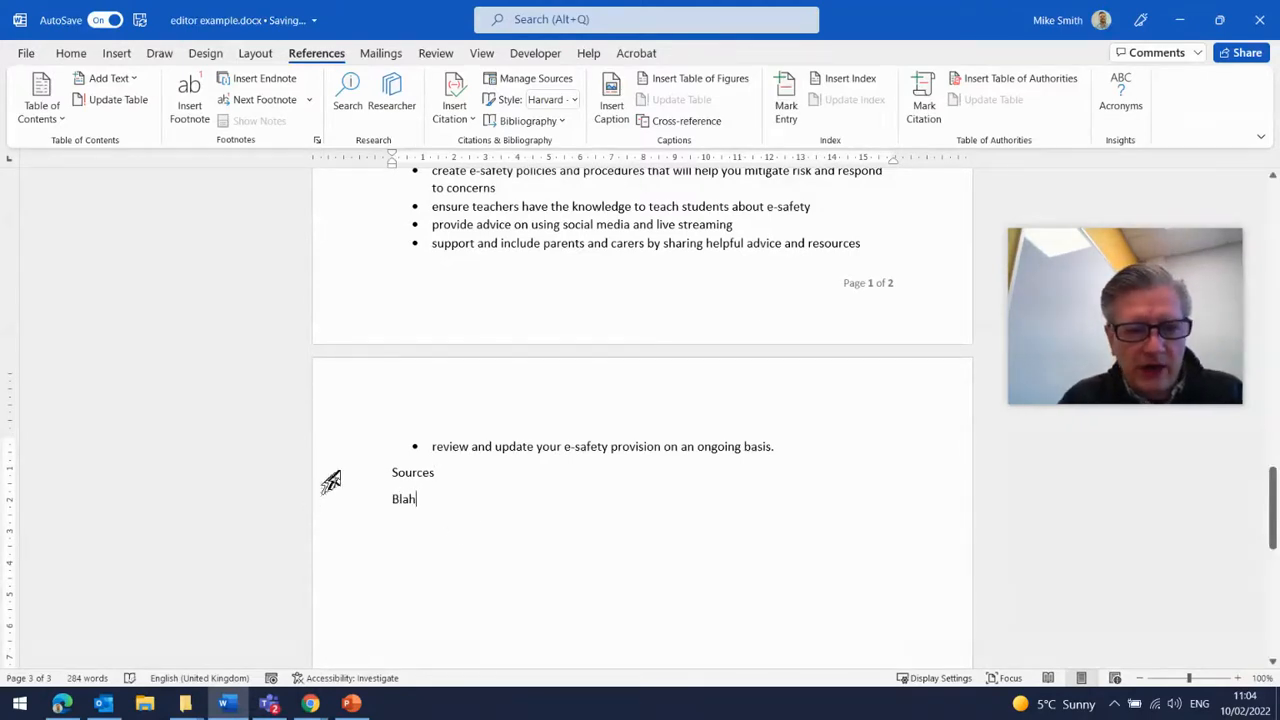
# - Apply the Heading 2 style to the Sources line
pyautogui.click(333, 474)
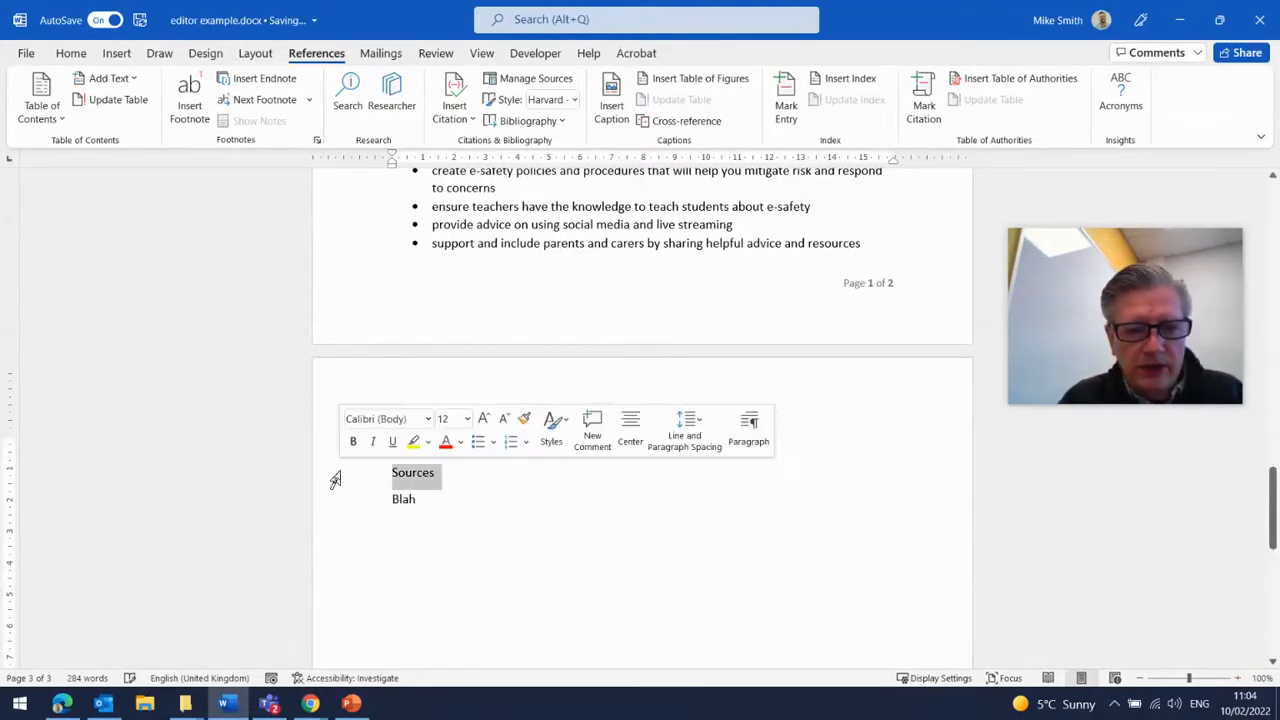
pyautogui.click(90, 62)
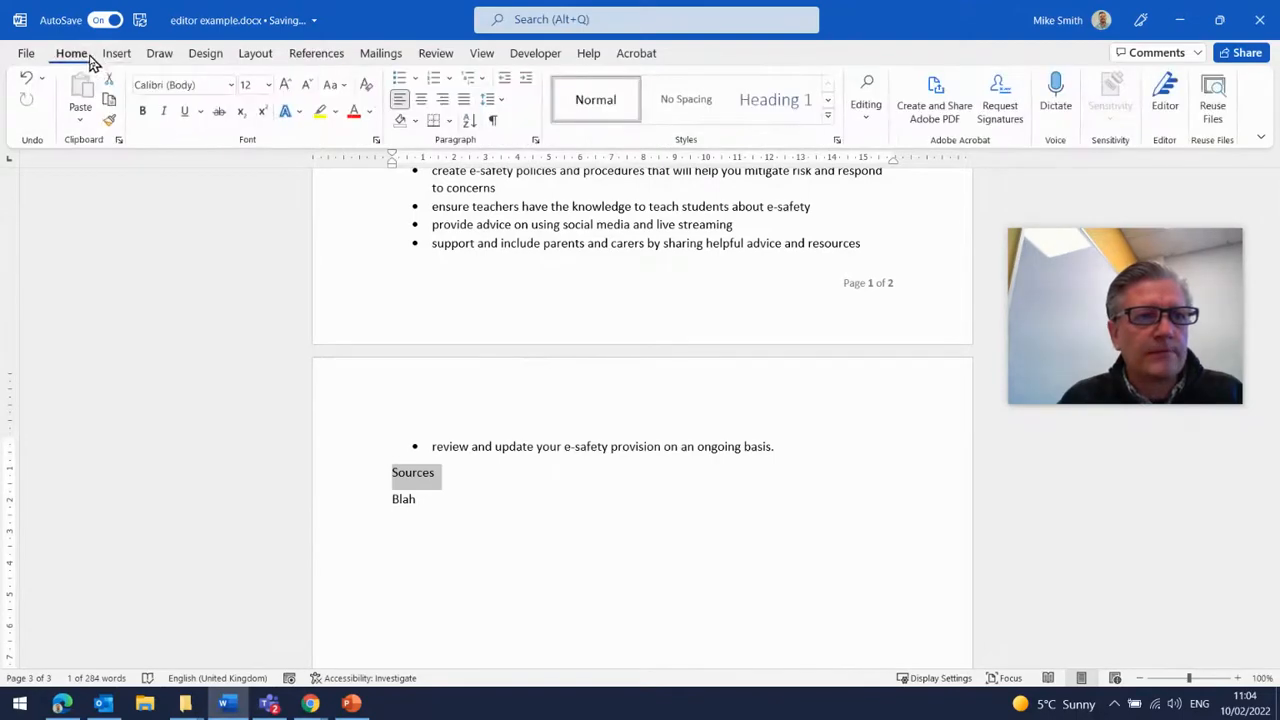
pyautogui.click(828, 101)
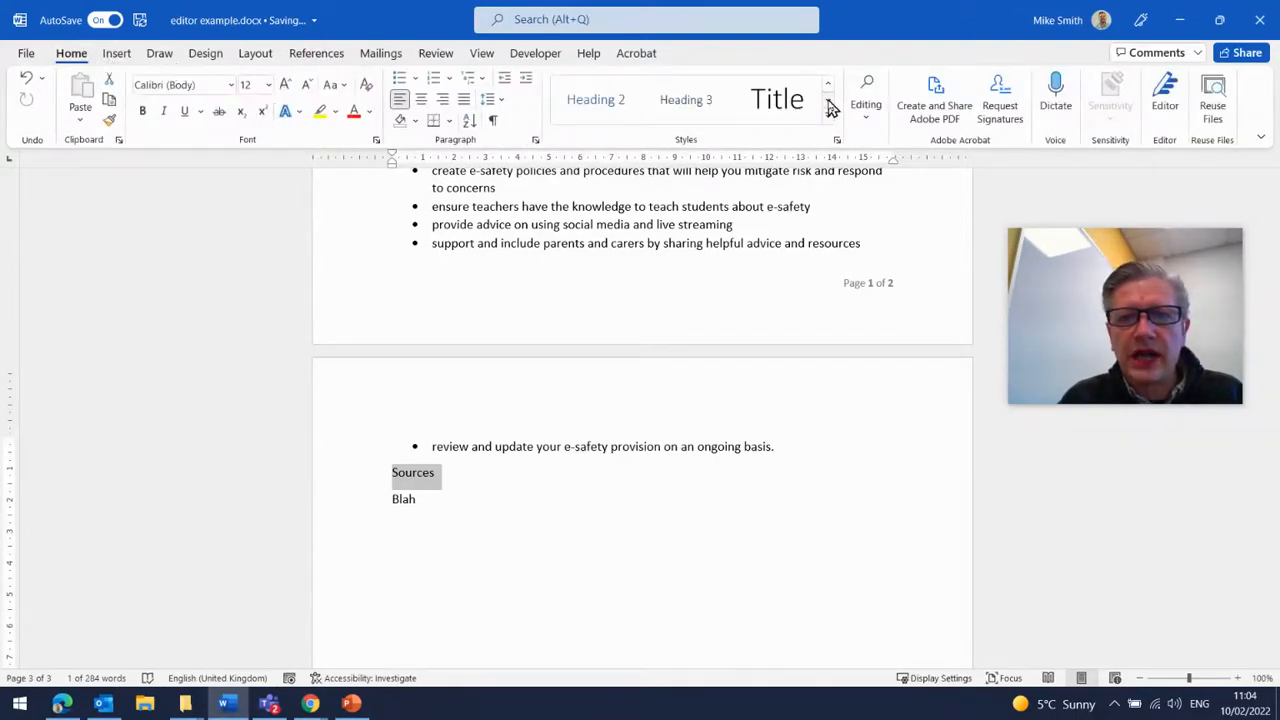
pyautogui.click(606, 104)
# - Update the entire table of contents so it includes the new Sources heading
pyautogui.scroll(3, 540, 473)
pyautogui.scroll(15, 540, 473)
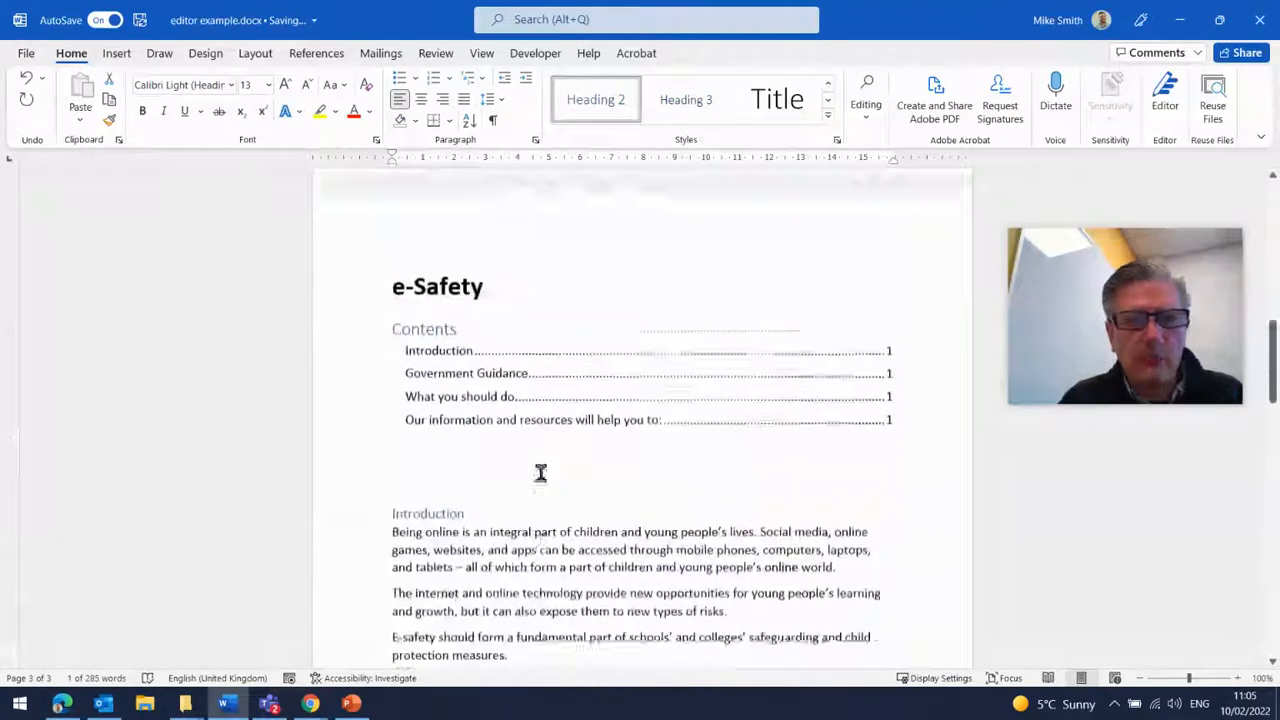
pyautogui.click(540, 470)
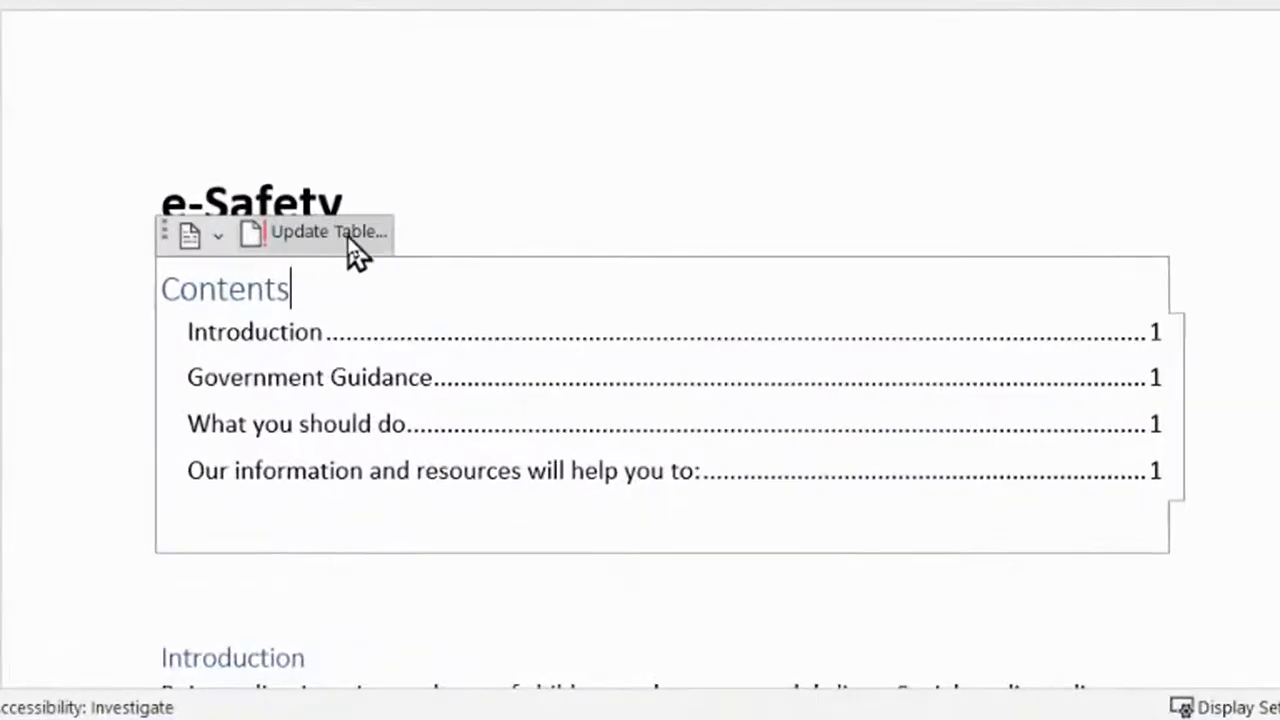
pyautogui.click(420, 343)
pyautogui.click(560, 50)
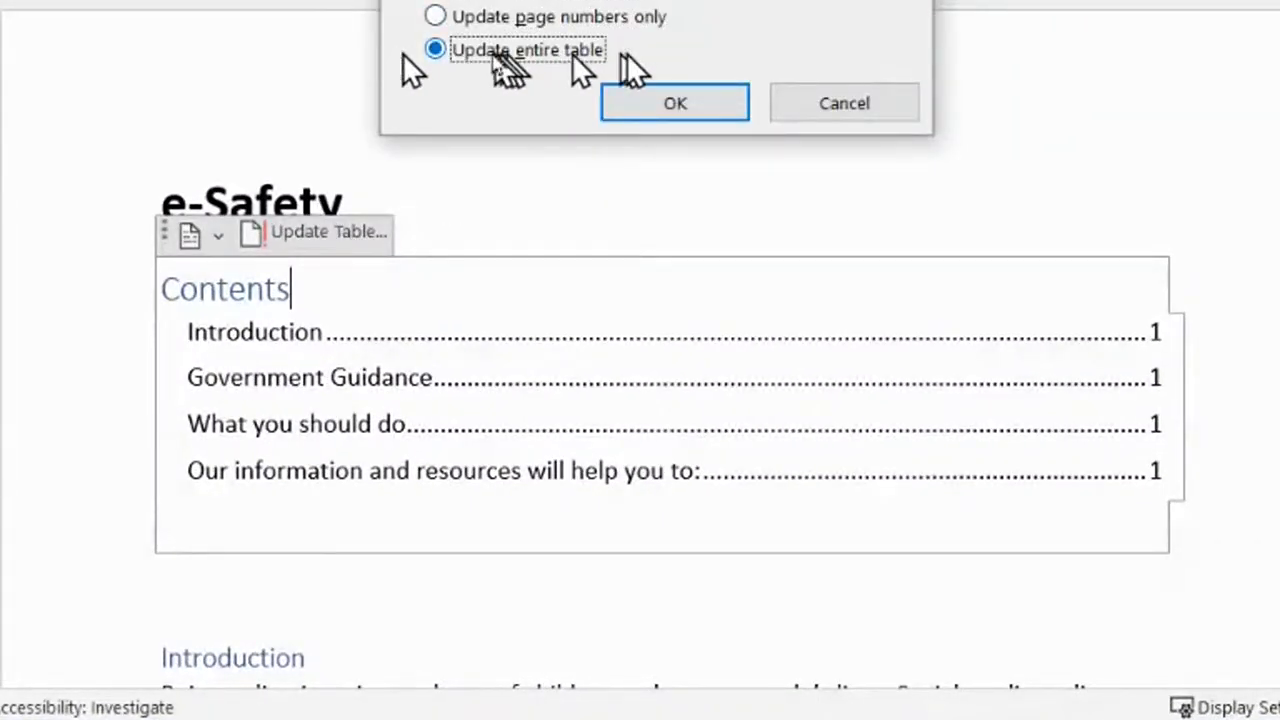
pyautogui.click(686, 112)
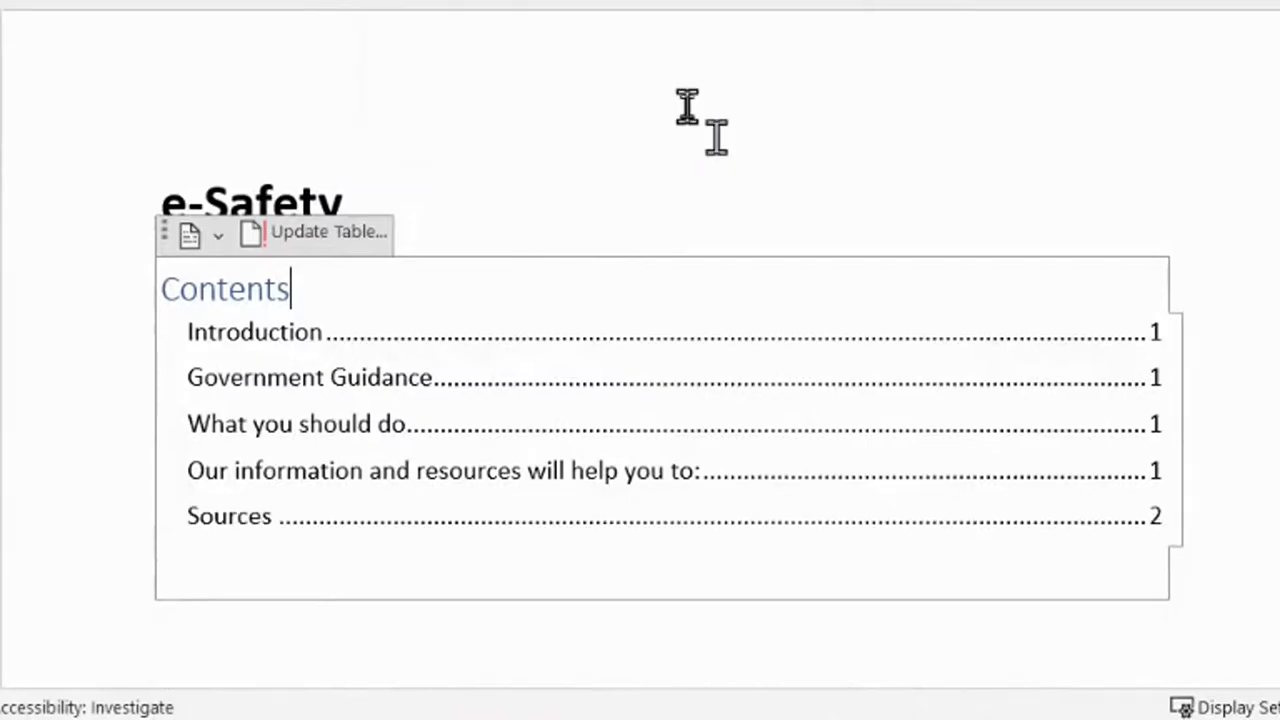
pyautogui.scroll(-4, 557, 451)
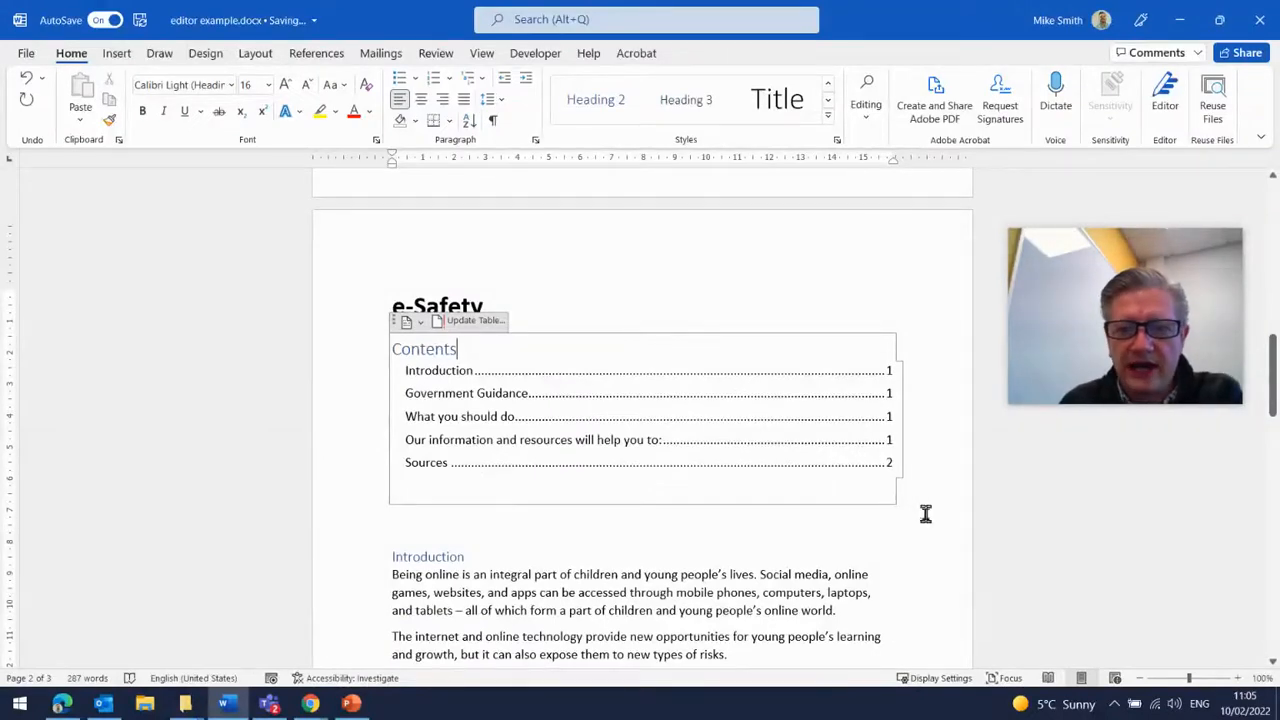
pyautogui.click(1014, 529)
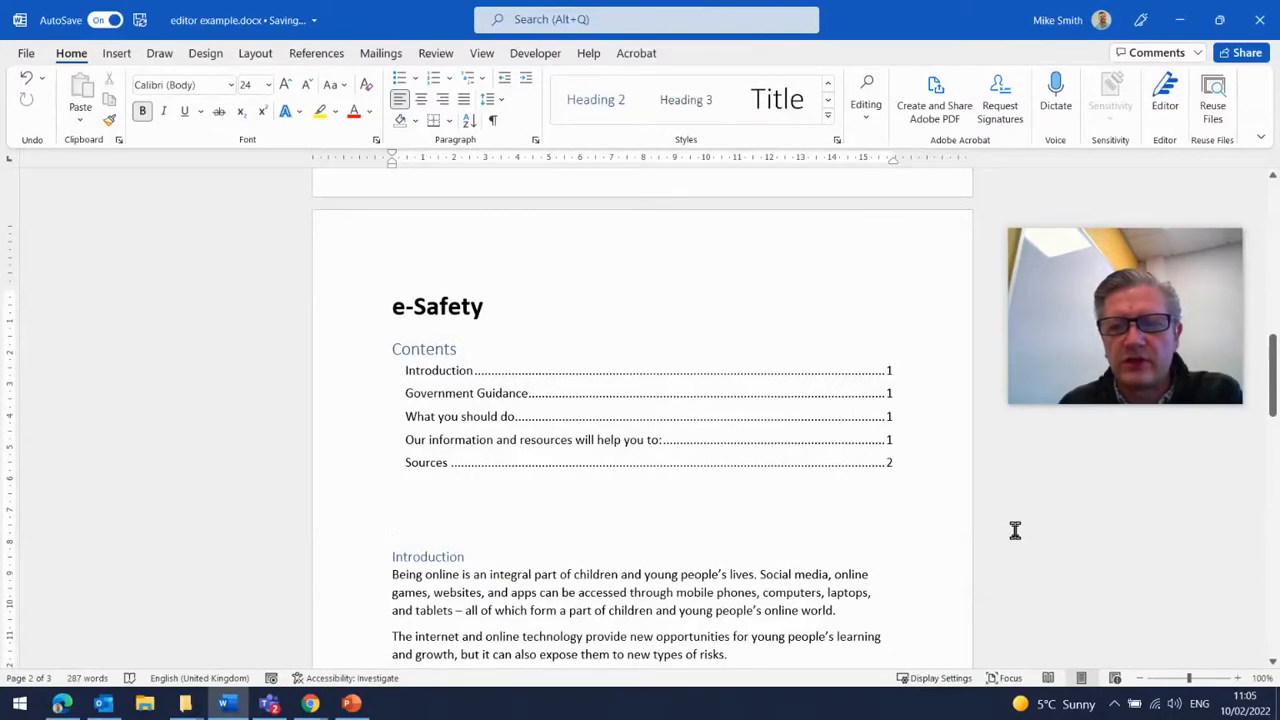